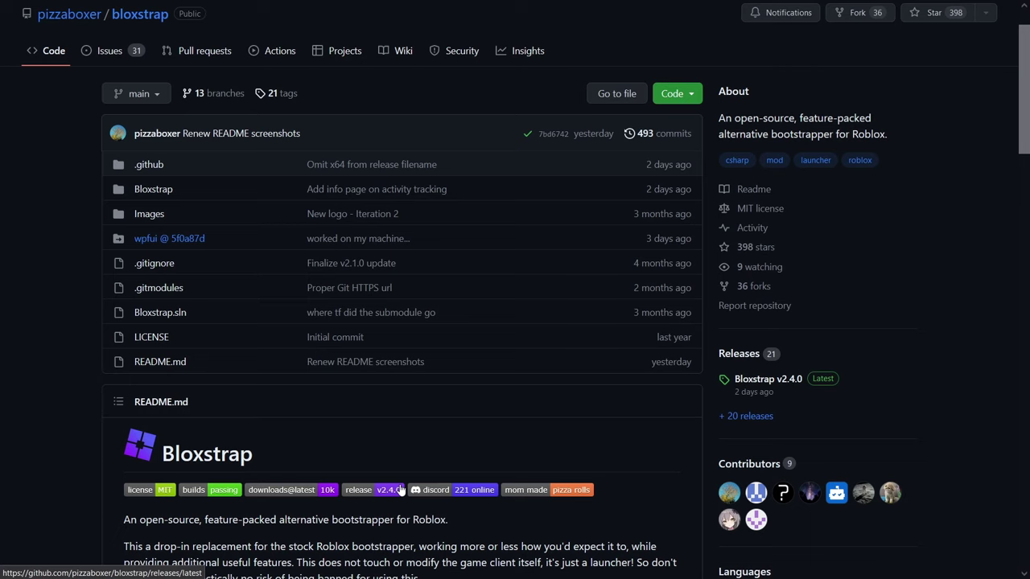
Review the Bloxstrap README's installation notes and open the Bloxstrap v2.4.0 release page
{"action": "scroll", "coordinate": [534, 241], "scroll_direction": "down", "scroll_amount": 3}
{"action": "scroll", "coordinate": [532, 237], "scroll_direction": "down", "scroll_amount": 1}
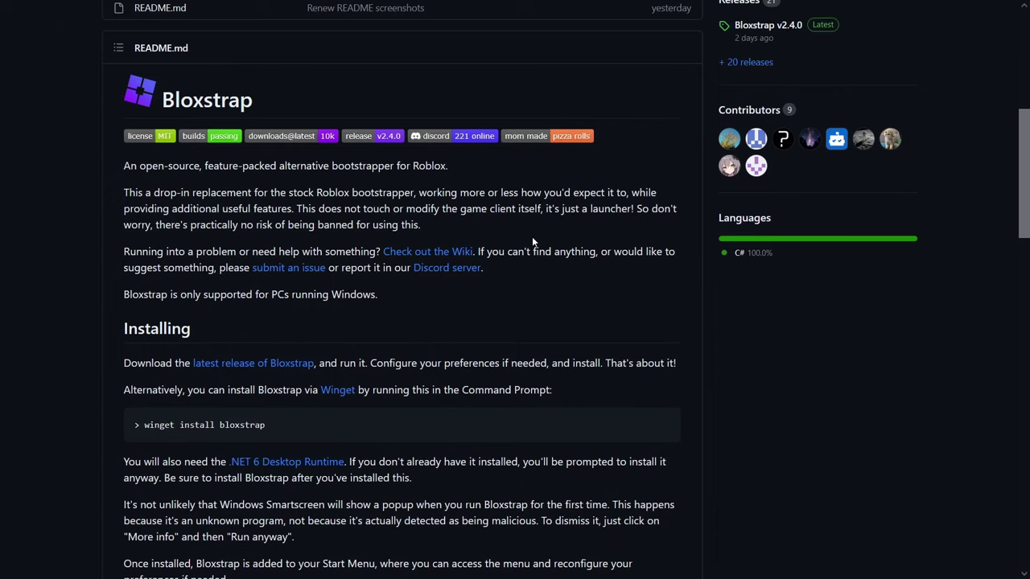
{"action": "left_click", "coordinate": [333, 469]}
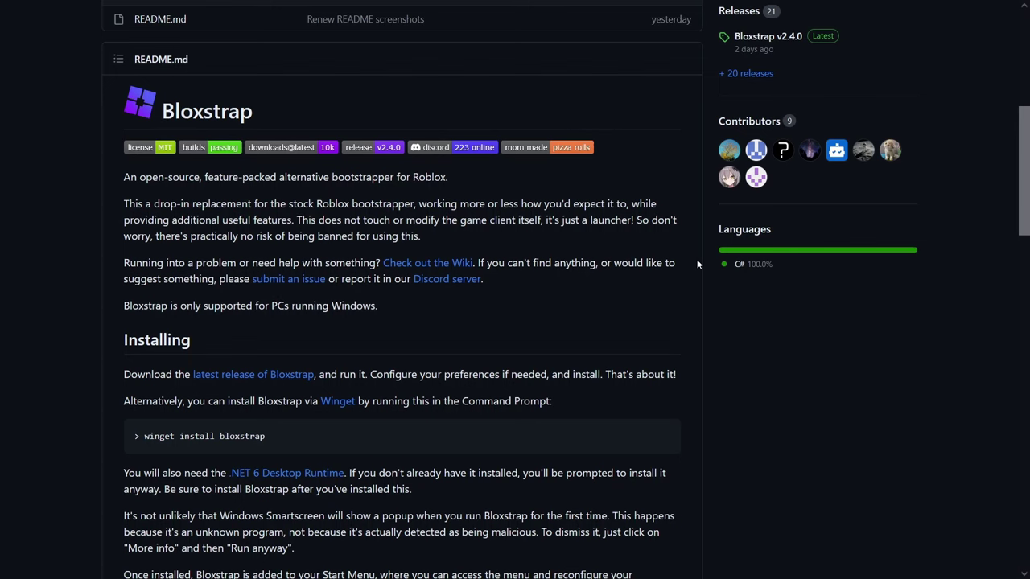
{"action": "scroll", "coordinate": [696, 259], "scroll_direction": "up", "scroll_amount": 3}
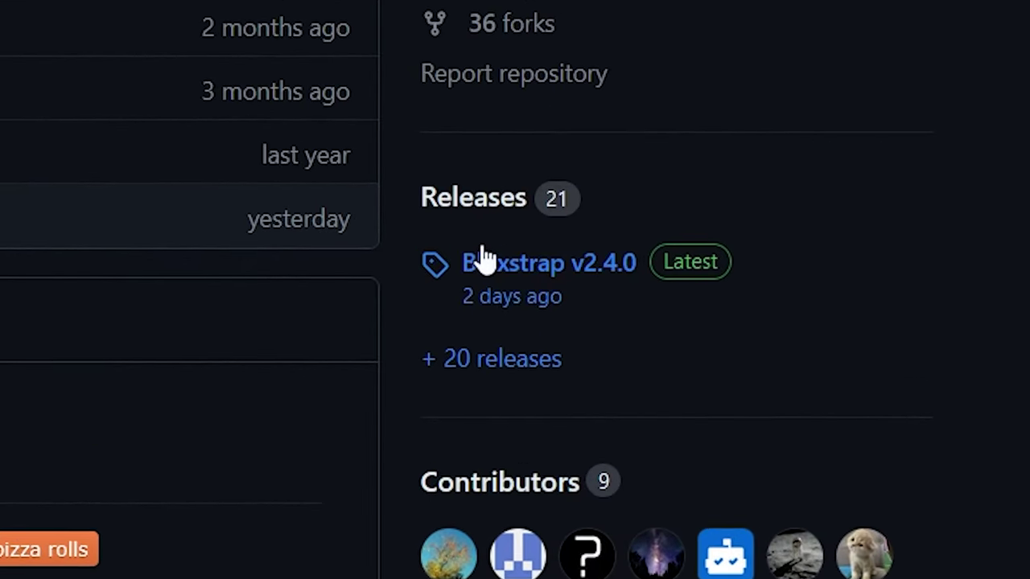
{"action": "scroll", "coordinate": [714, 294], "scroll_direction": "up", "scroll_amount": 3}
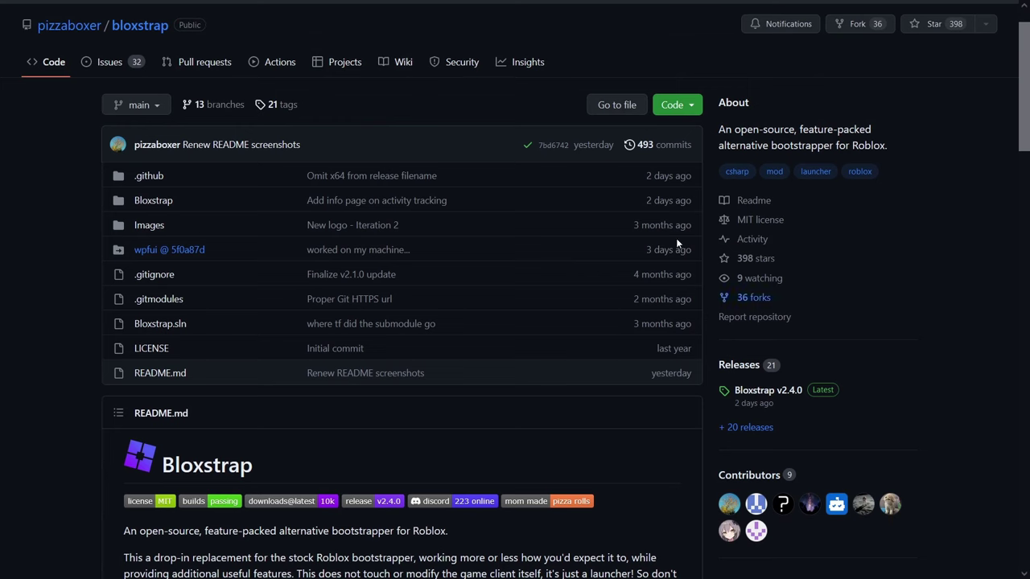
{"action": "scroll", "coordinate": [745, 274], "scroll_direction": "down", "scroll_amount": 2}
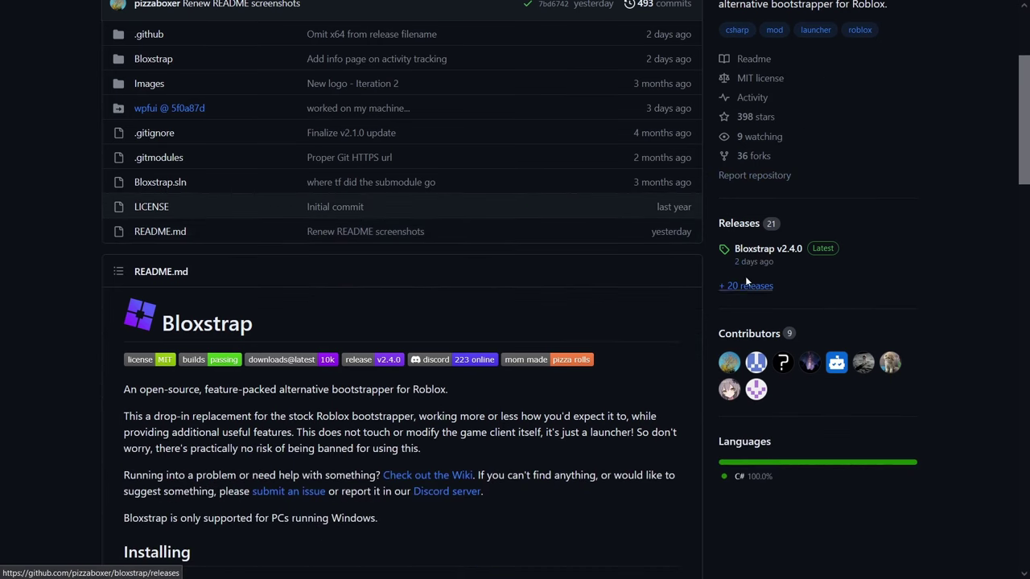
{"action": "left_click", "coordinate": [745, 272]}
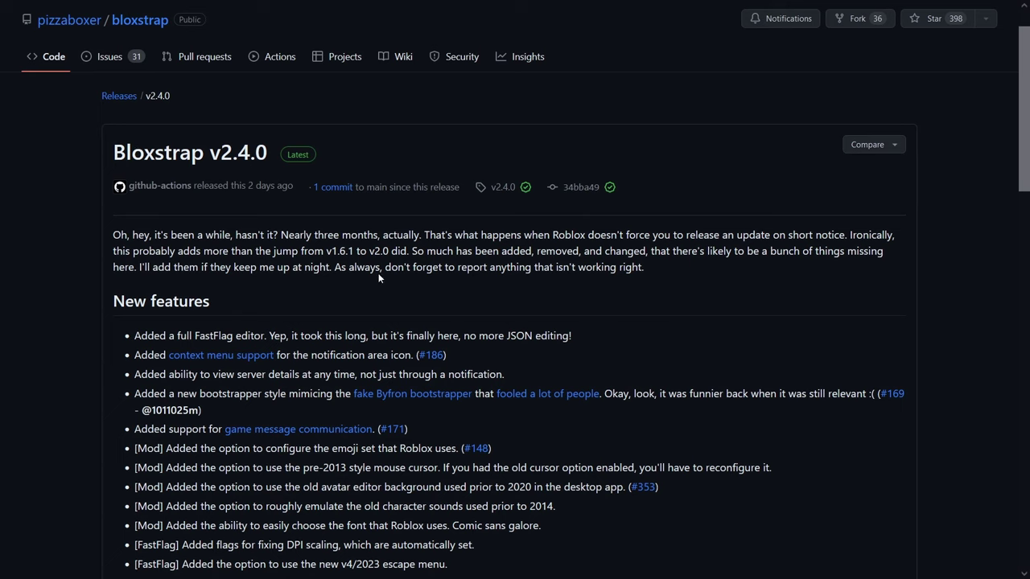
Look through the Bloxstrap v2.4.0 release notes down to the downloadable assets
{"action": "scroll", "coordinate": [322, 185], "scroll_direction": "down", "scroll_amount": 5}
{"action": "scroll", "coordinate": [381, 208], "scroll_direction": "down", "scroll_amount": 8}
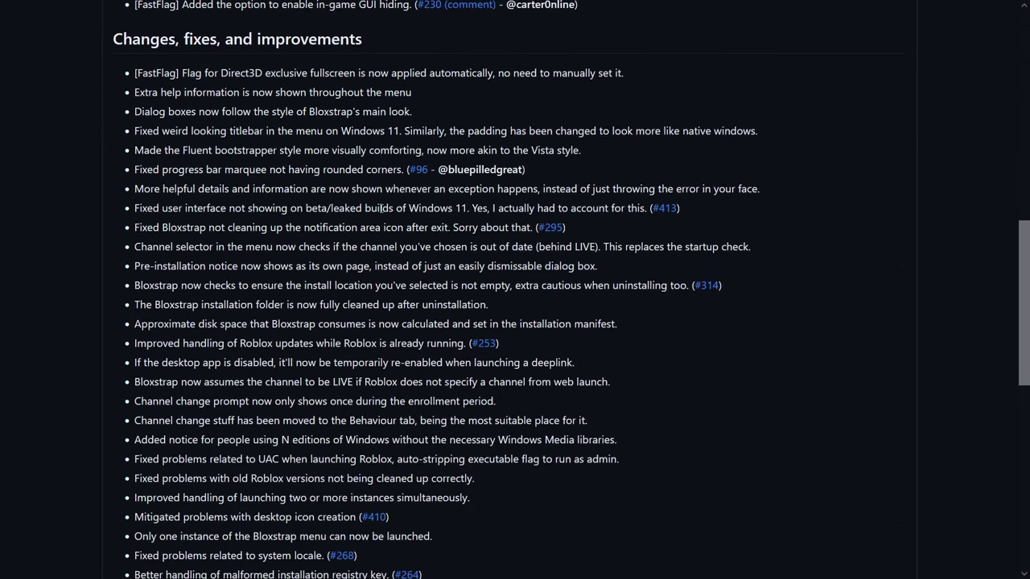
{"action": "scroll", "coordinate": [381, 208], "scroll_direction": "down", "scroll_amount": 1}
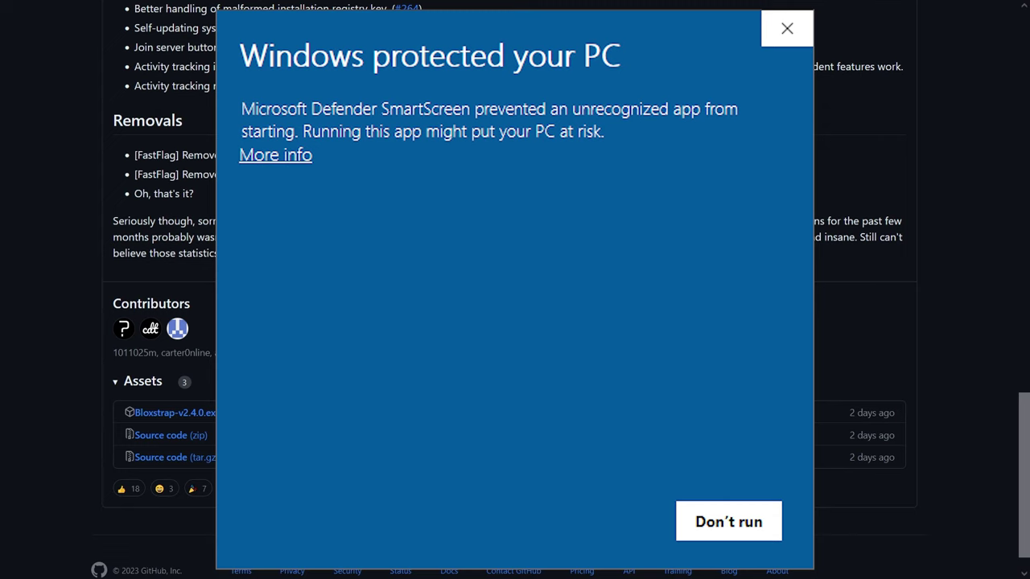
{"action": "key", "text": "Escape"}
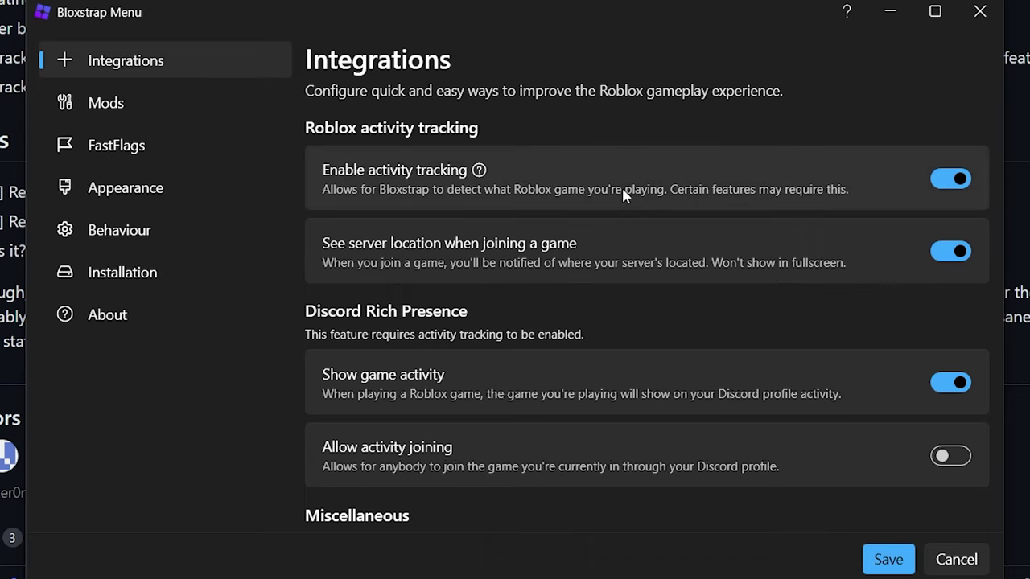
Examine the Bloxstrap Integrations settings for activity tracking, Discord Rich Presence and multi-instance launching
{"action": "scroll", "coordinate": [621, 196], "scroll_direction": "down", "scroll_amount": 1}
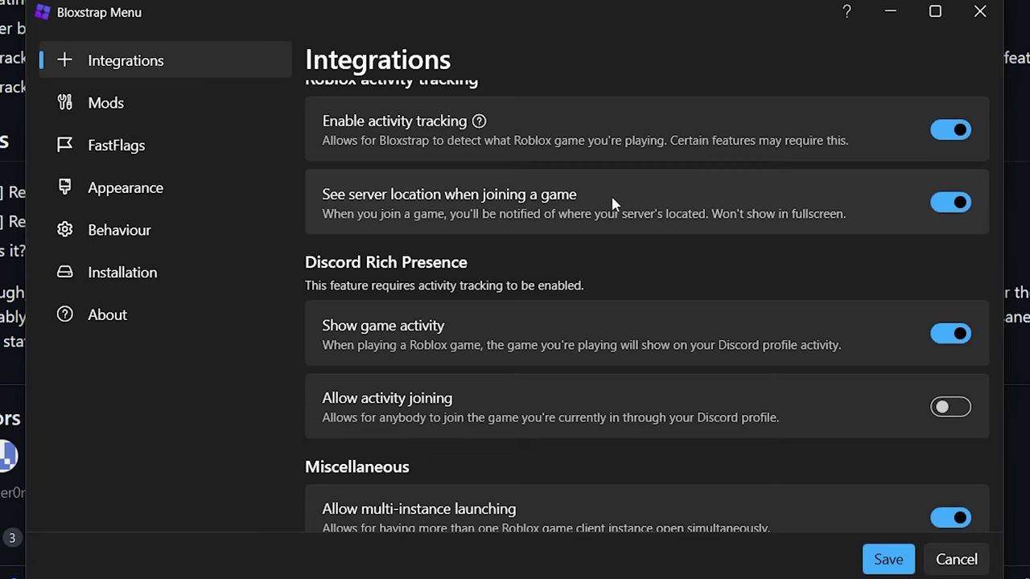
{"action": "scroll", "coordinate": [614, 199], "scroll_direction": "down", "scroll_amount": 1}
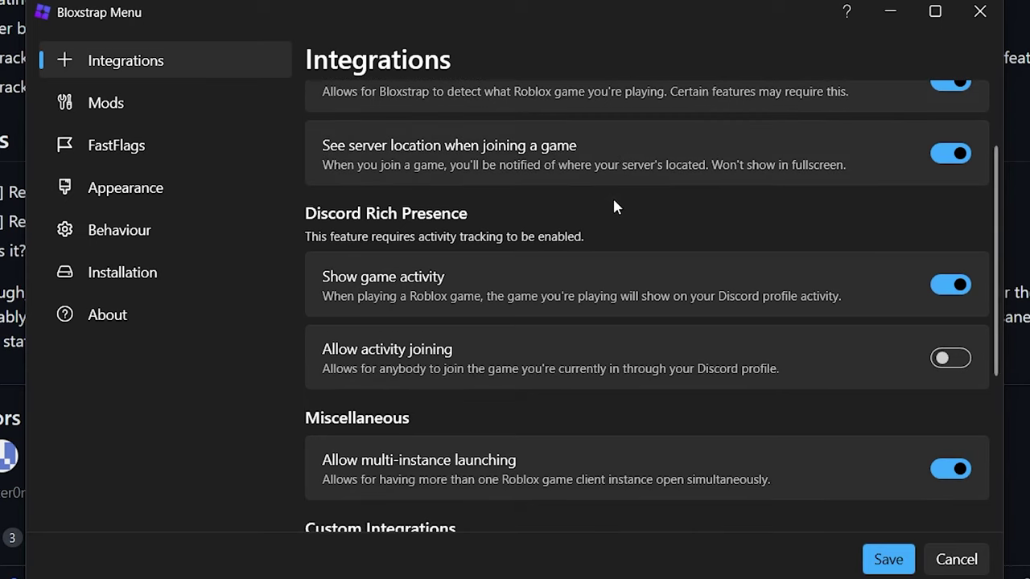
{"action": "scroll", "coordinate": [613, 208], "scroll_direction": "up", "scroll_amount": 2}
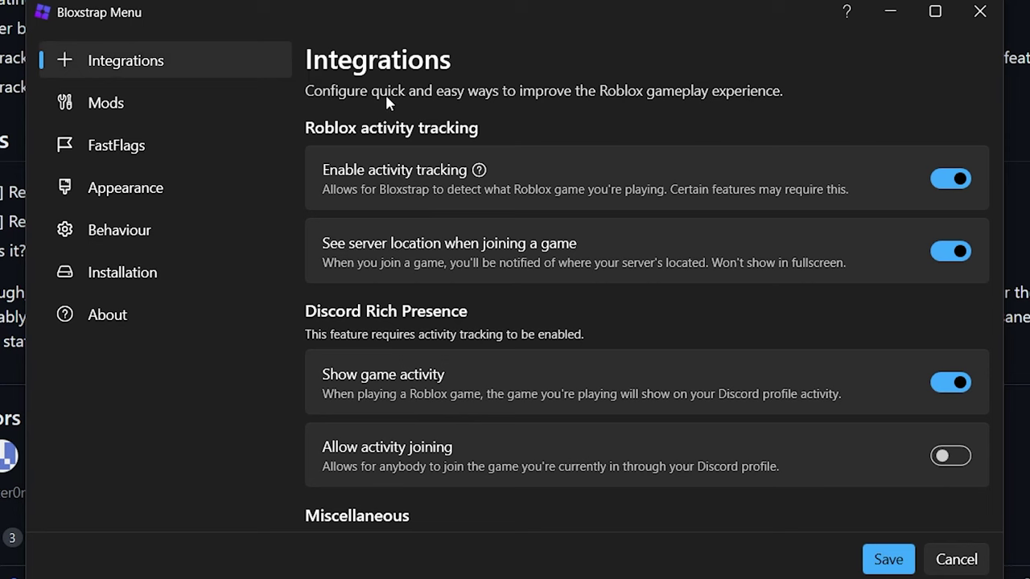
{"action": "scroll", "coordinate": [385, 92], "scroll_direction": "down", "scroll_amount": 2}
{"action": "scroll", "coordinate": [385, 94], "scroll_direction": "up", "scroll_amount": 2}
{"action": "scroll", "coordinate": [654, 233], "scroll_direction": "down", "scroll_amount": 2}
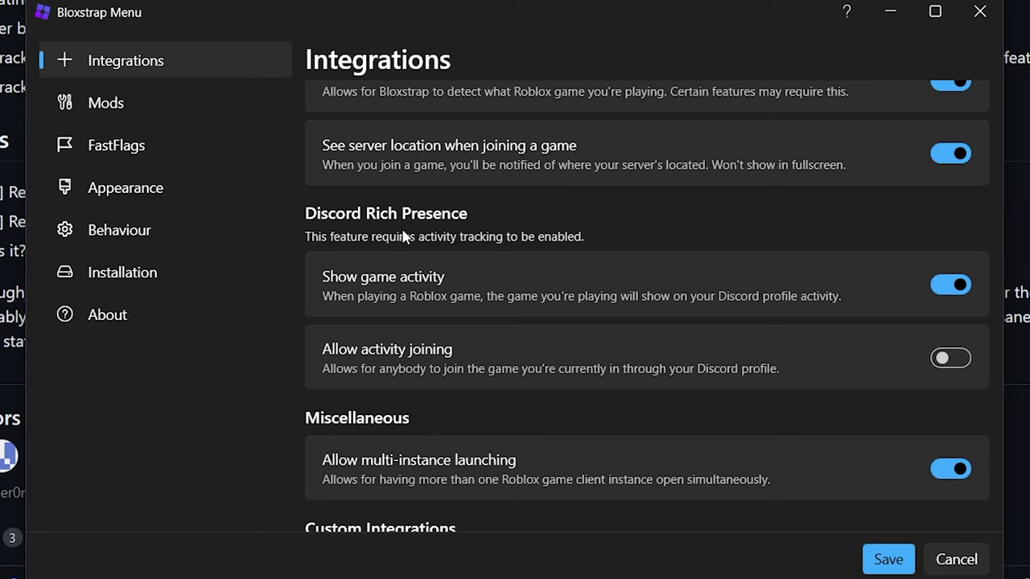
{"action": "scroll", "coordinate": [406, 236], "scroll_direction": "down", "scroll_amount": 1}
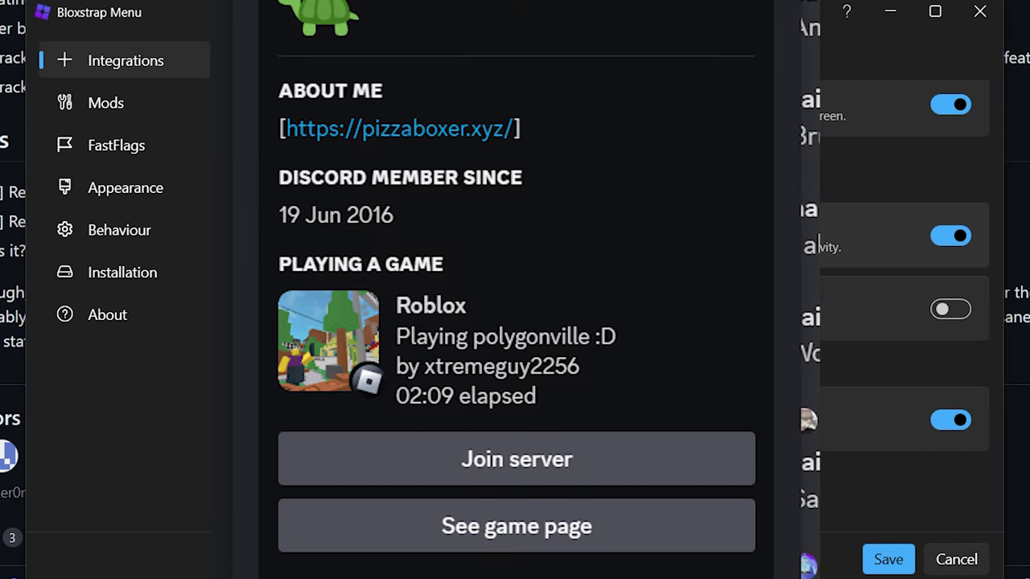
{"action": "scroll", "coordinate": [394, 252], "scroll_direction": "down", "scroll_amount": 2}
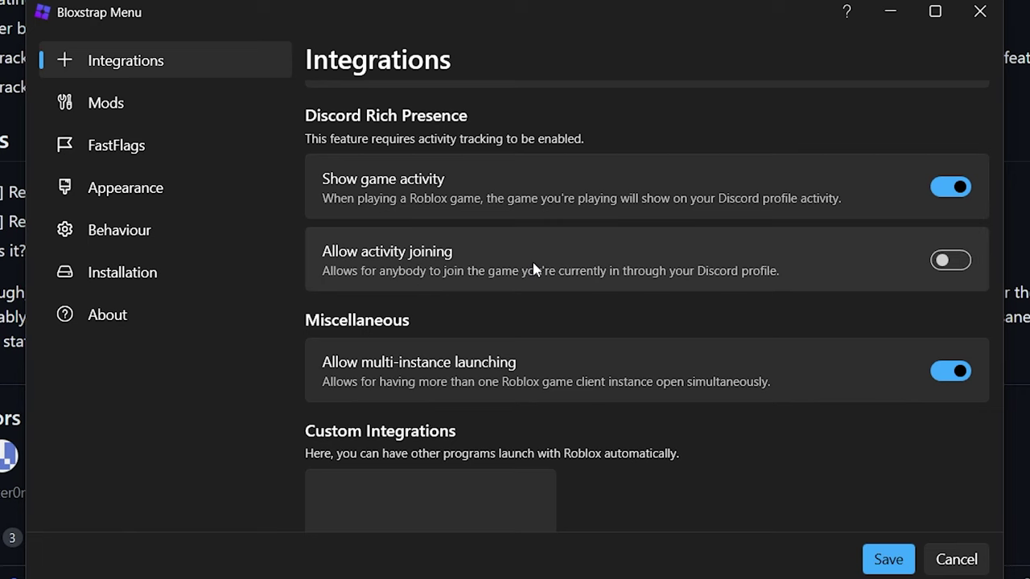
{"action": "scroll", "coordinate": [531, 265], "scroll_direction": "down", "scroll_amount": 3}
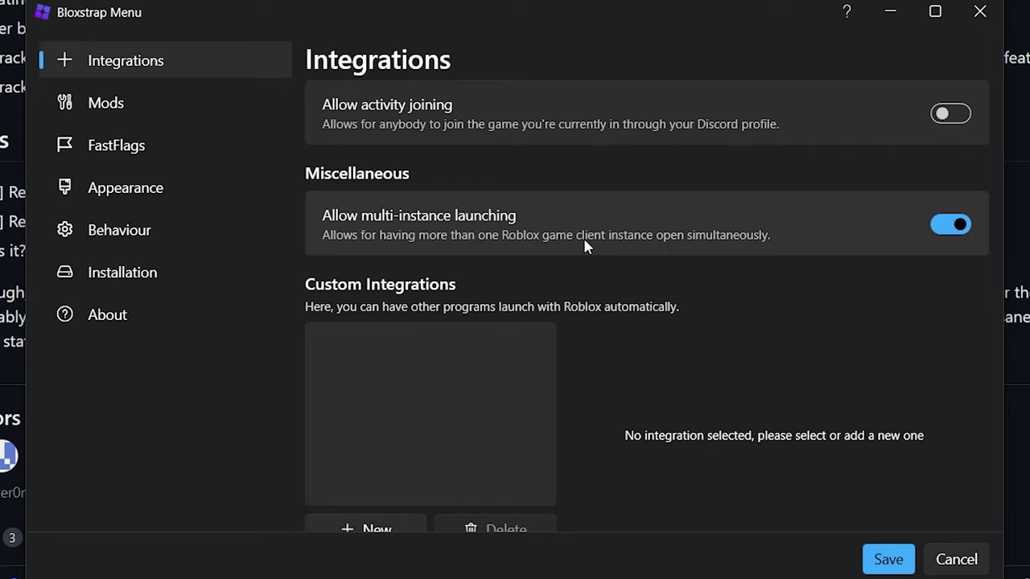
Add a blank custom integration and delete it again
{"action": "scroll", "coordinate": [584, 238], "scroll_direction": "down", "scroll_amount": 1}
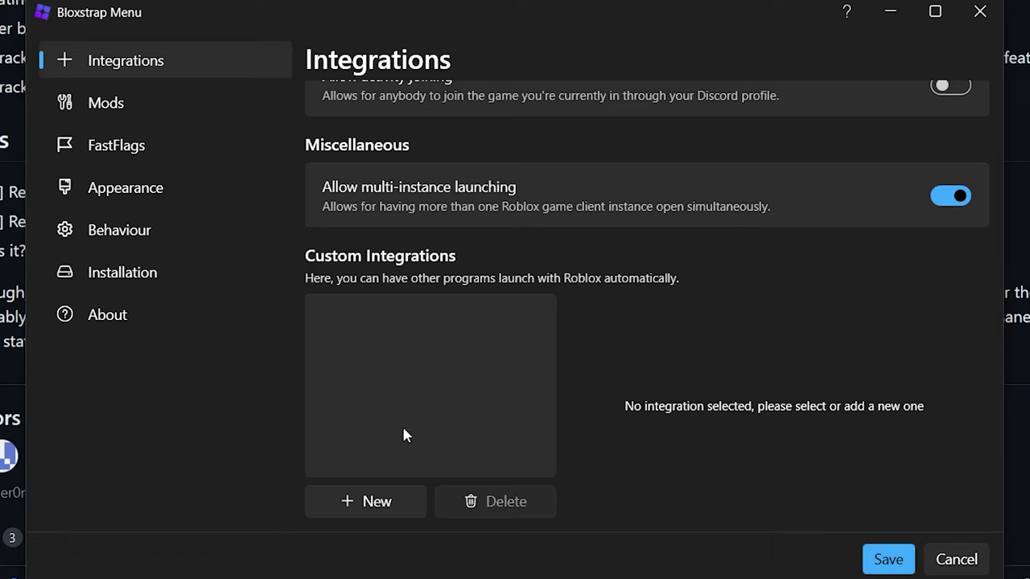
{"action": "left_click", "coordinate": [361, 502]}
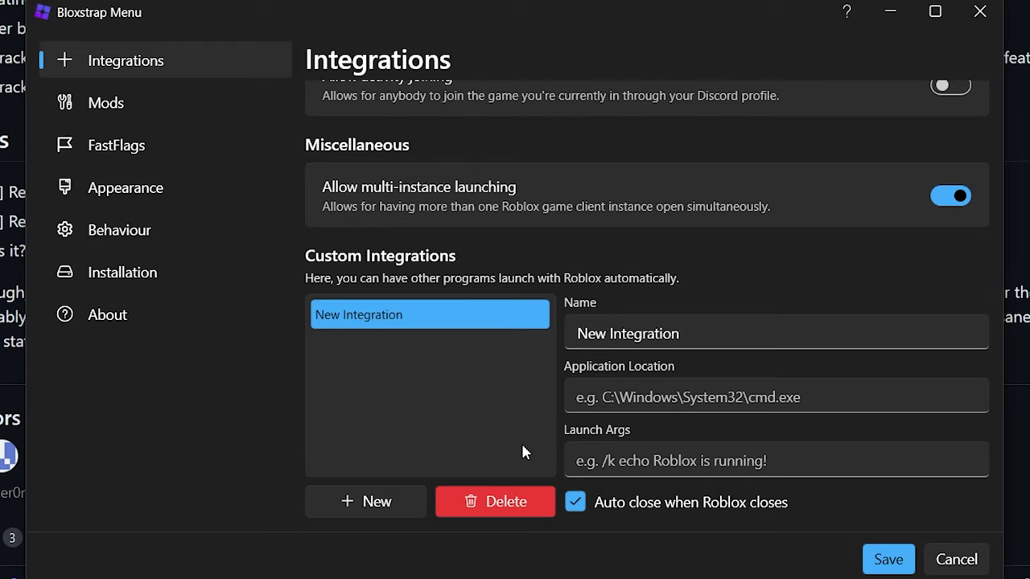
{"action": "left_click", "coordinate": [493, 504]}
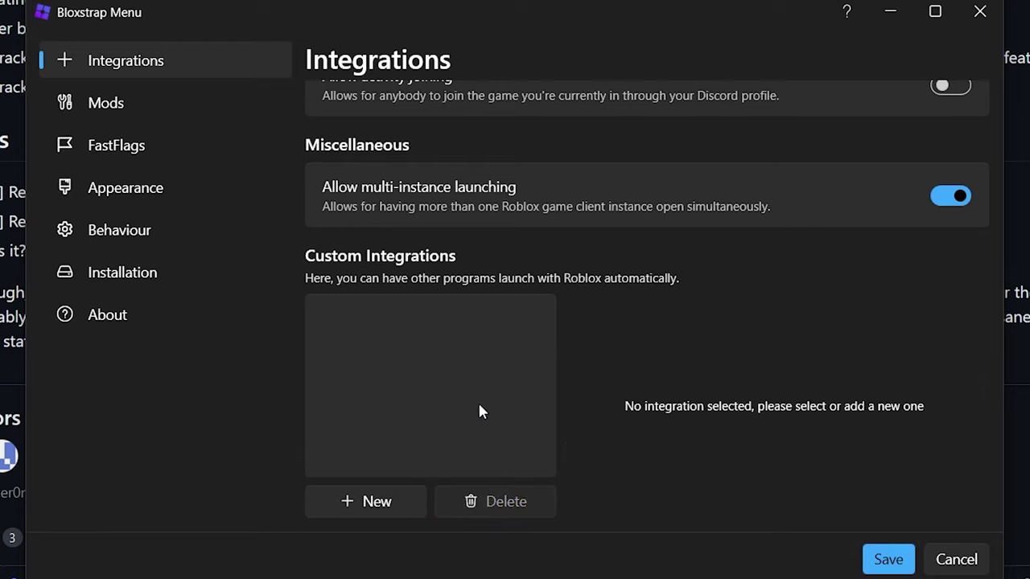
Open the Mods settings and examine the presets and the available mouse cursor styles
{"action": "left_click", "coordinate": [163, 96]}
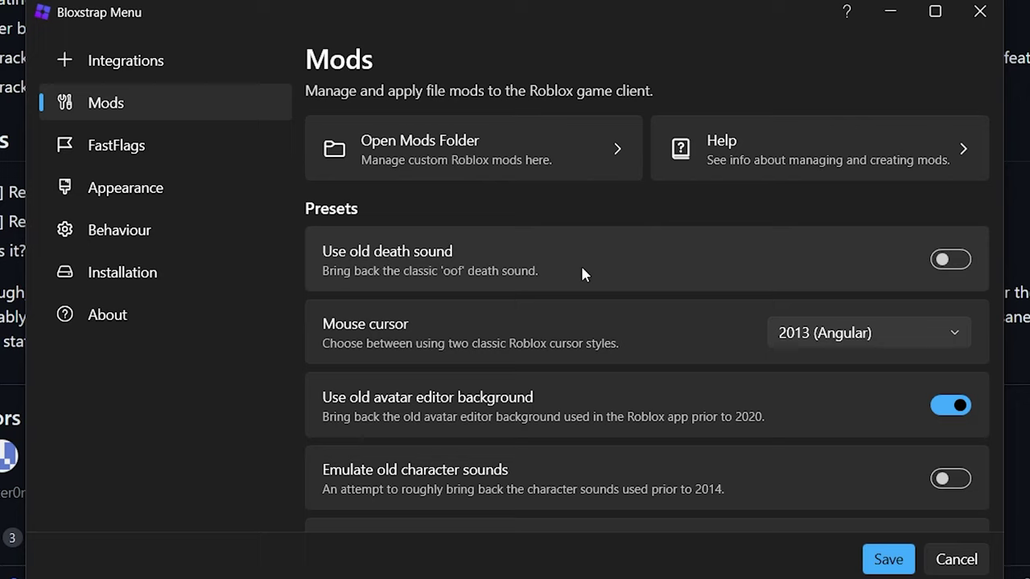
{"action": "scroll", "coordinate": [582, 260], "scroll_direction": "down", "scroll_amount": 1}
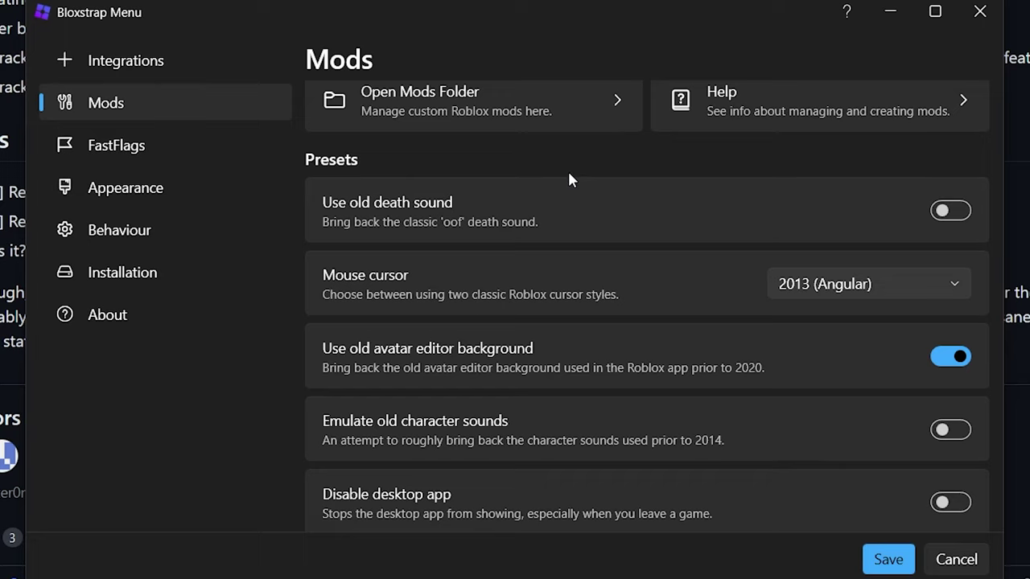
{"action": "scroll", "coordinate": [562, 187], "scroll_direction": "down", "scroll_amount": 1}
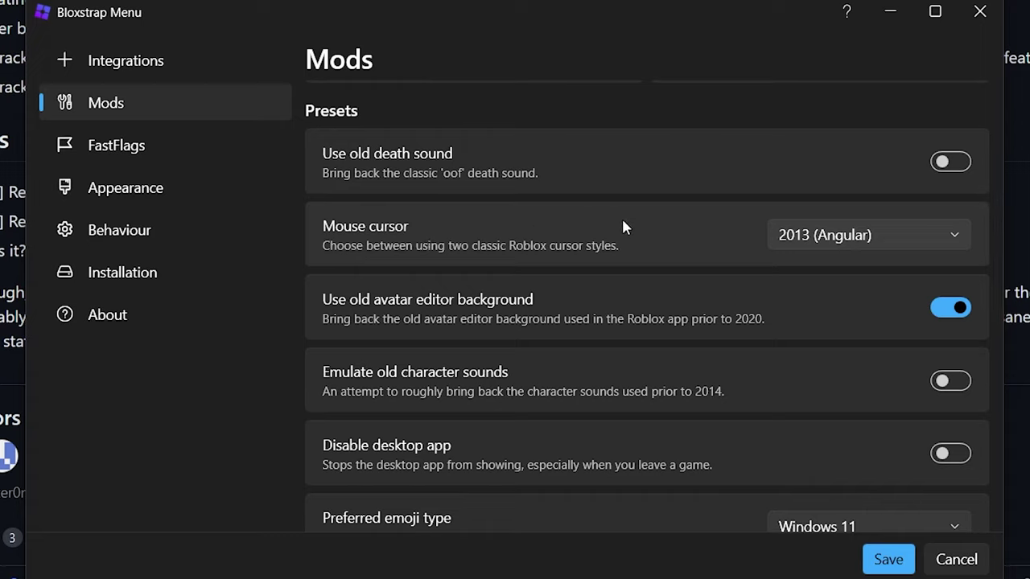
{"action": "left_click", "coordinate": [788, 234]}
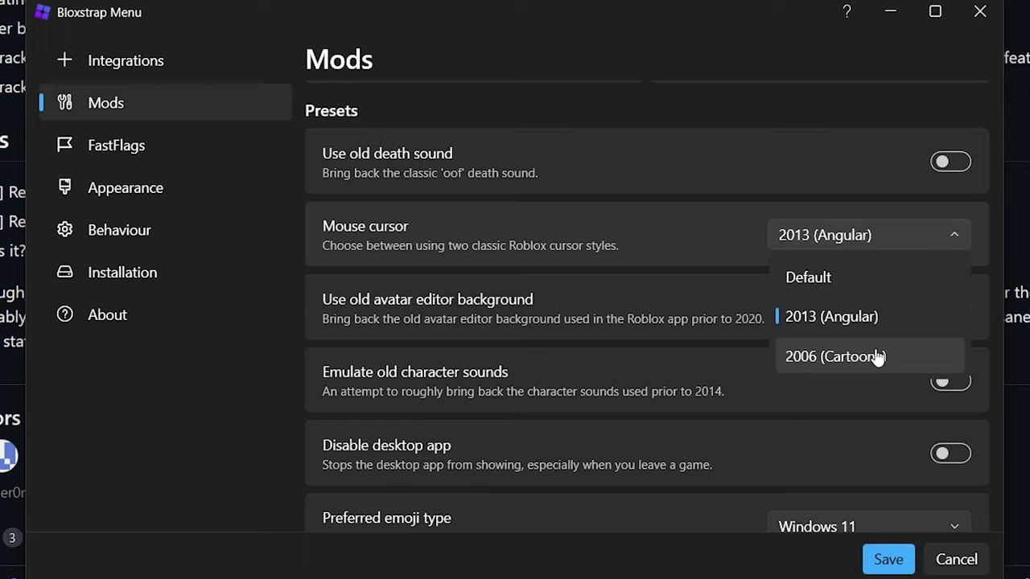
{"action": "left_click", "coordinate": [857, 230]}
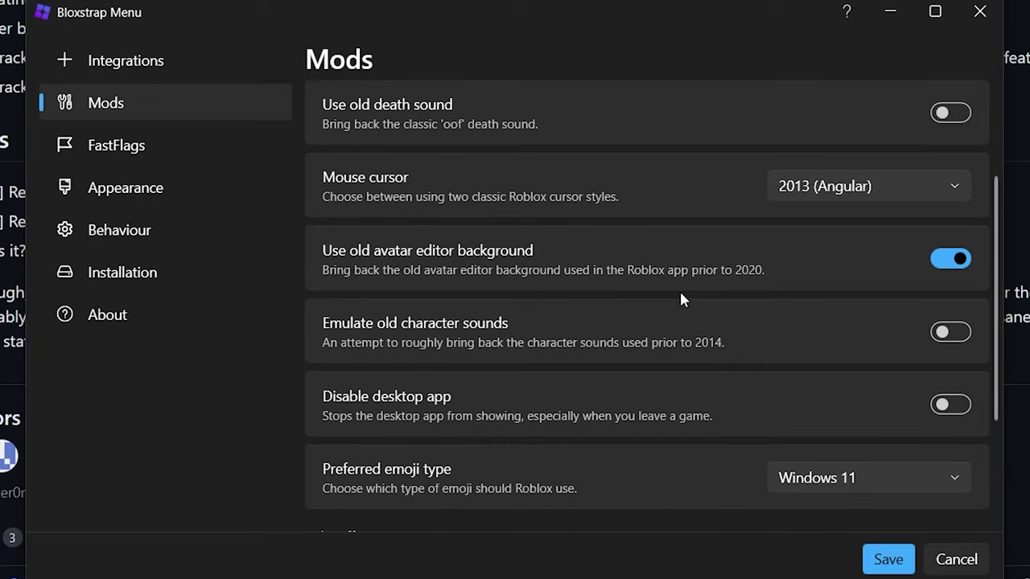
Examine the remaining Mods options and choose Windows 11 as the preferred emoji type
{"action": "scroll", "coordinate": [679, 289], "scroll_direction": "down", "scroll_amount": 1}
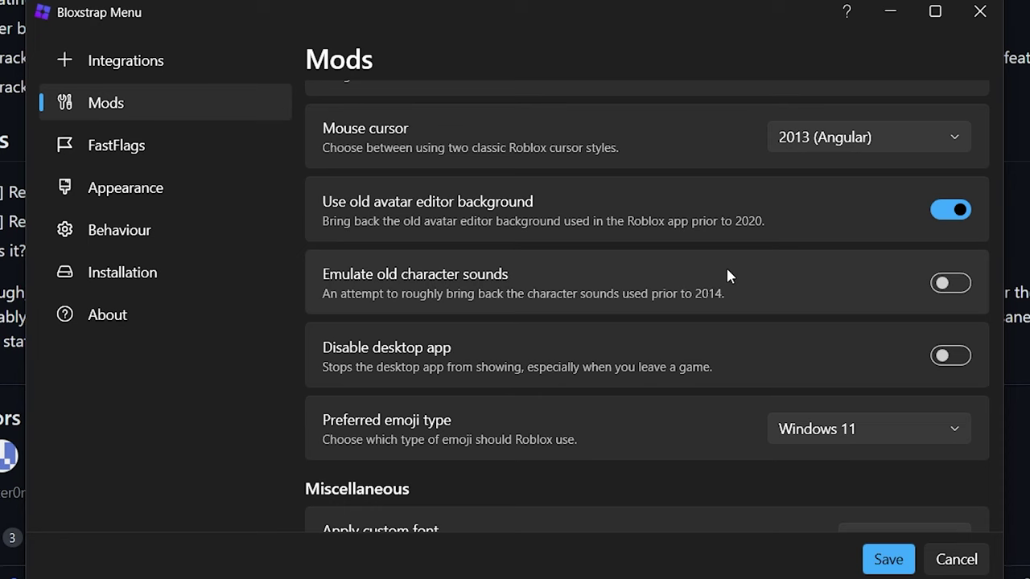
{"action": "scroll", "coordinate": [726, 276], "scroll_direction": "down", "scroll_amount": 1}
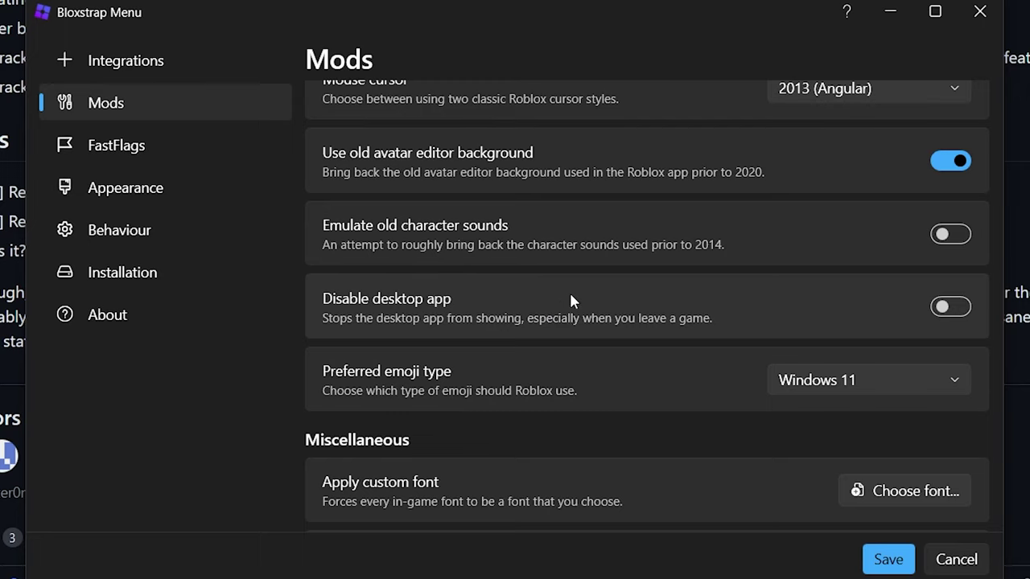
{"action": "scroll", "coordinate": [596, 298], "scroll_direction": "down", "scroll_amount": 1}
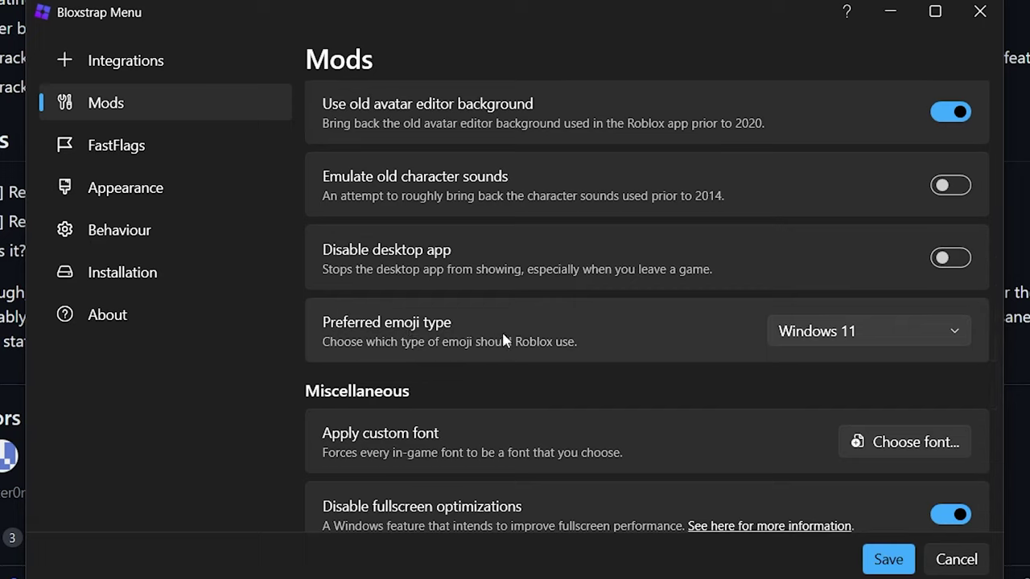
{"action": "left_click", "coordinate": [821, 330]}
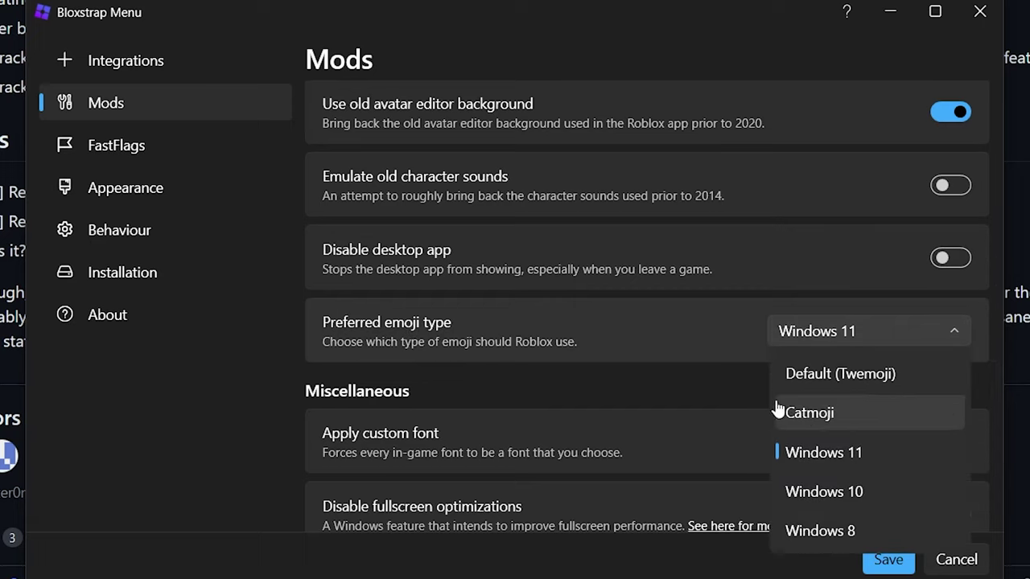
{"action": "left_click", "coordinate": [848, 452]}
{"action": "scroll", "coordinate": [659, 358], "scroll_direction": "down", "scroll_amount": 1}
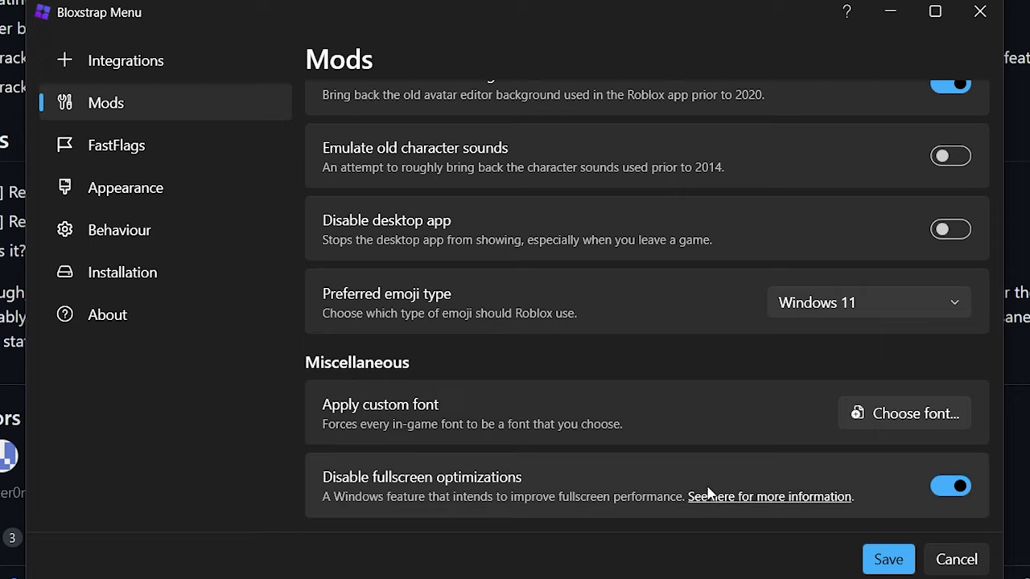
Open the FastFlag Editor from the FastFlags settings
{"action": "left_click", "coordinate": [173, 143]}
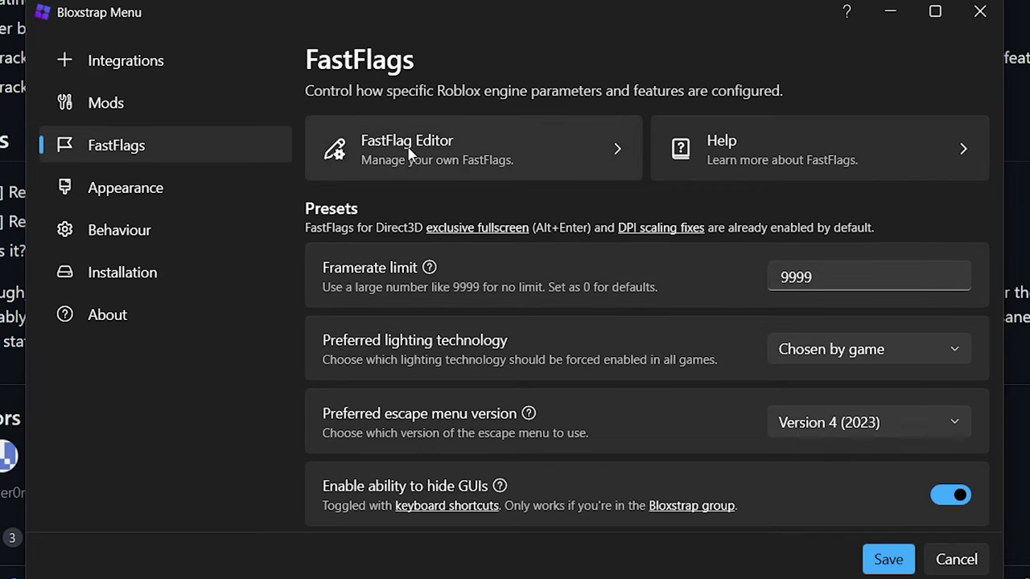
{"action": "left_click", "coordinate": [483, 153]}
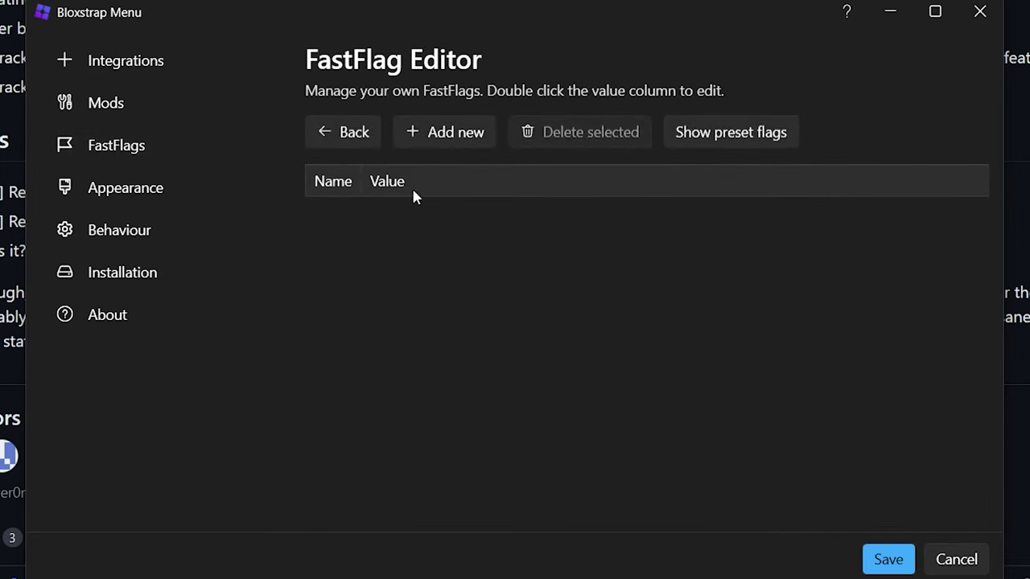
{"action": "left_click", "coordinate": [479, 137]}
{"action": "left_click", "coordinate": [437, 218]}
{"action": "key", "text": "Tab"}
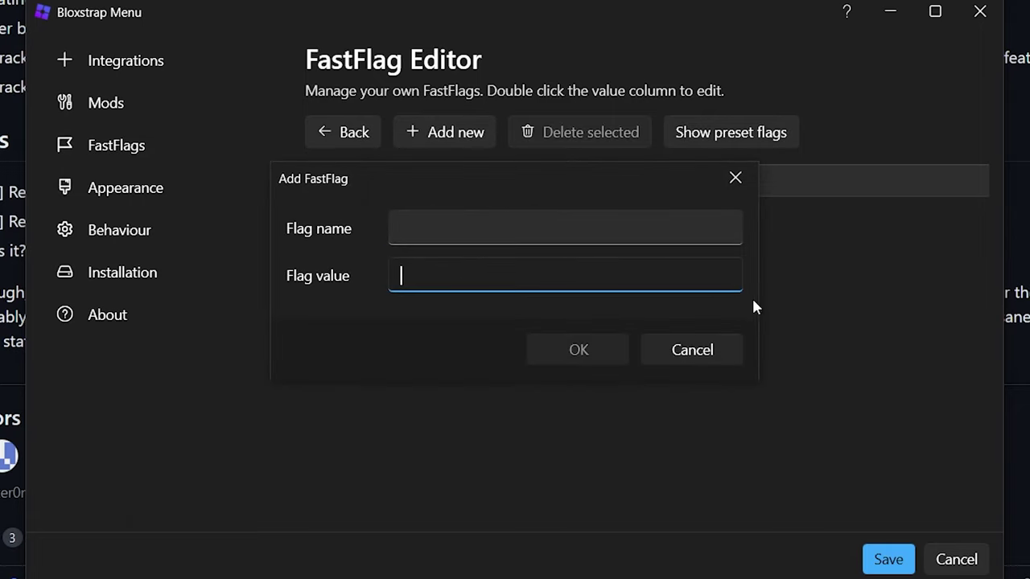
{"action": "key", "text": "Escape"}
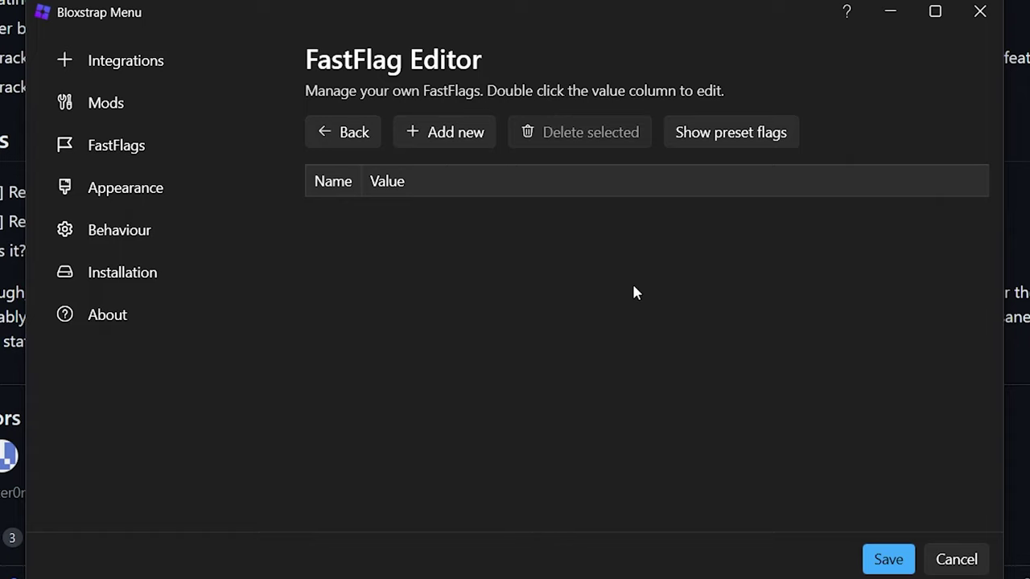
Show the preset flags in the FastFlag Editor, hide them again and return to the FastFlags settings
{"action": "left_click", "coordinate": [709, 136]}
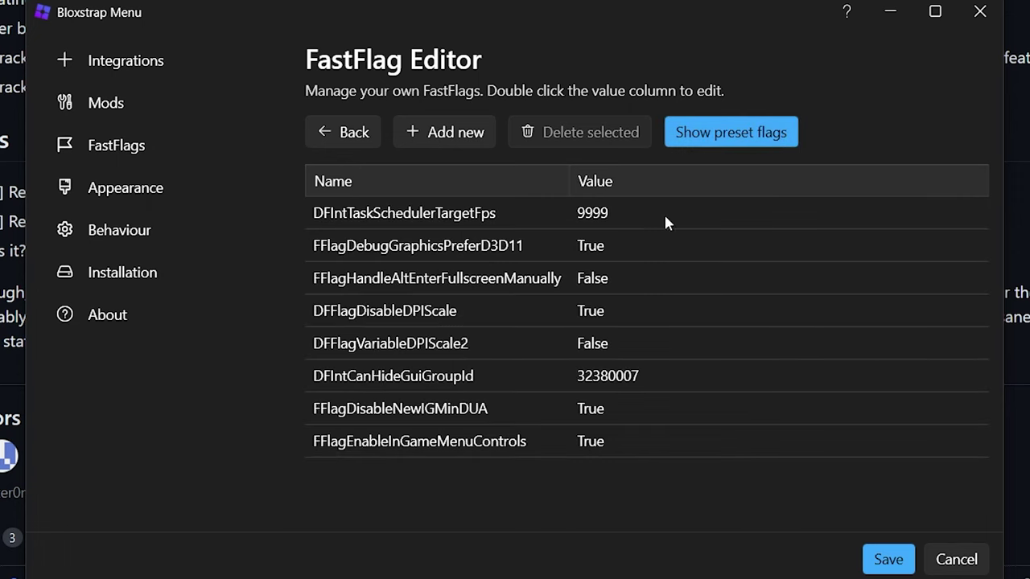
{"action": "left_click", "coordinate": [708, 133]}
{"action": "left_click", "coordinate": [345, 132]}
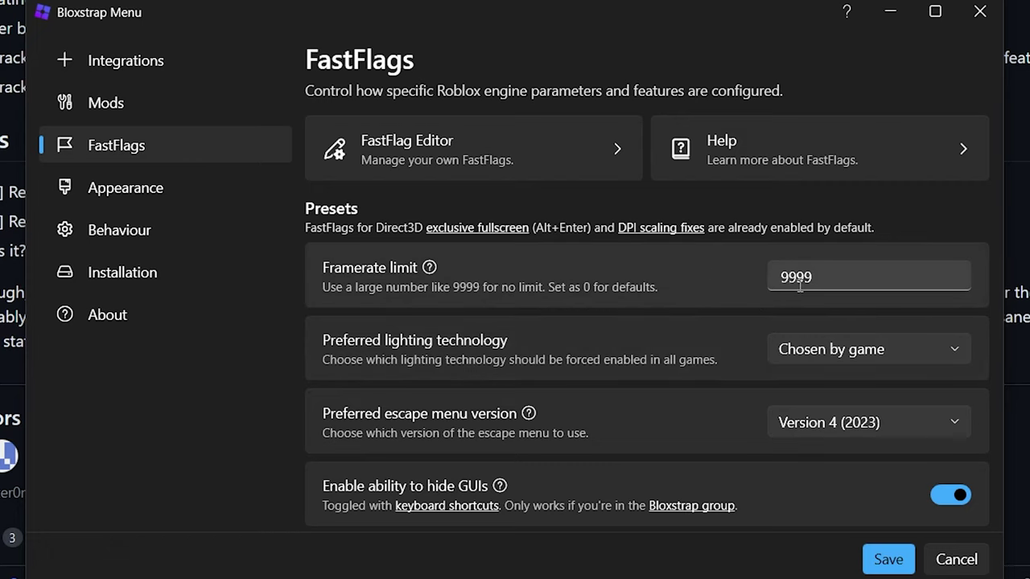
Examine the preferred lighting technology and escape menu version options among the FastFlags presets
{"action": "scroll", "coordinate": [675, 268], "scroll_direction": "down", "scroll_amount": 1}
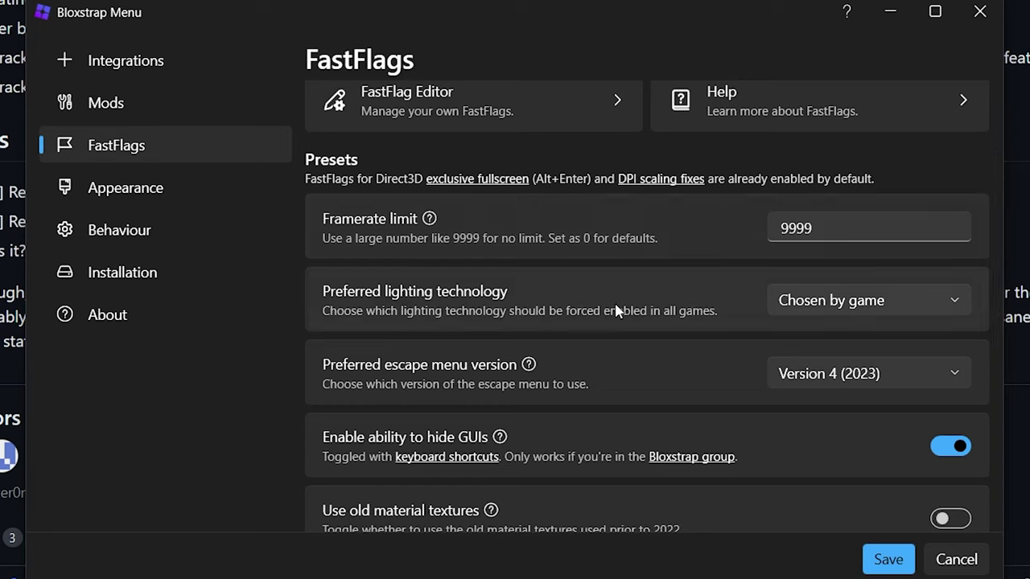
{"action": "left_click", "coordinate": [875, 301]}
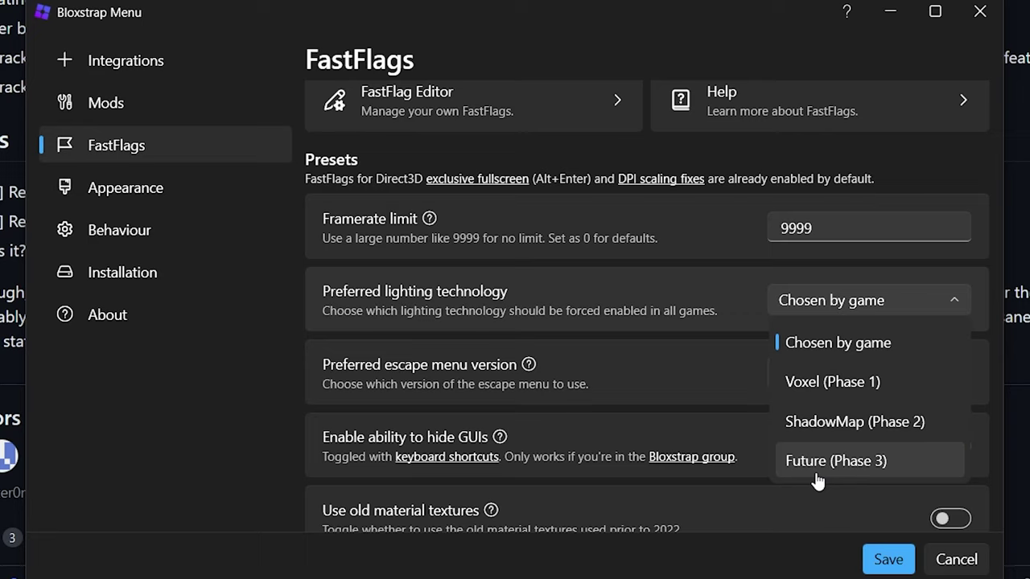
{"action": "left_click", "coordinate": [862, 305]}
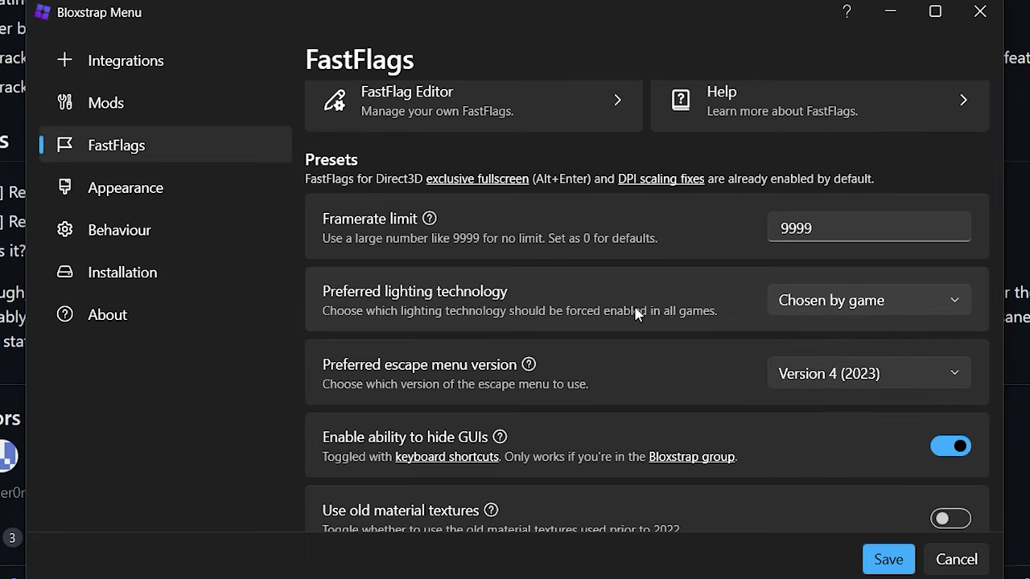
{"action": "scroll", "coordinate": [634, 314], "scroll_direction": "down", "scroll_amount": 1}
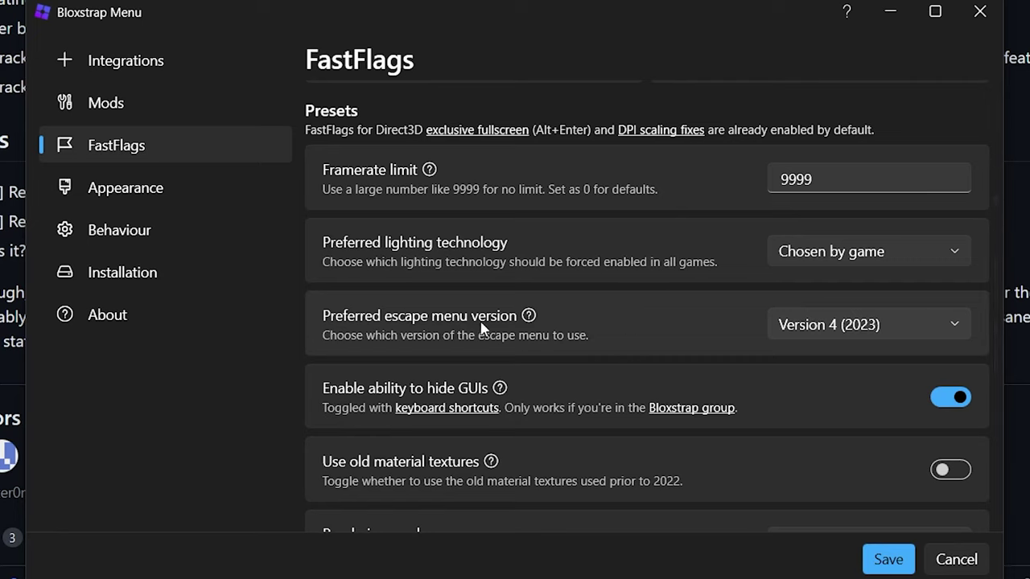
{"action": "left_click", "coordinate": [819, 328]}
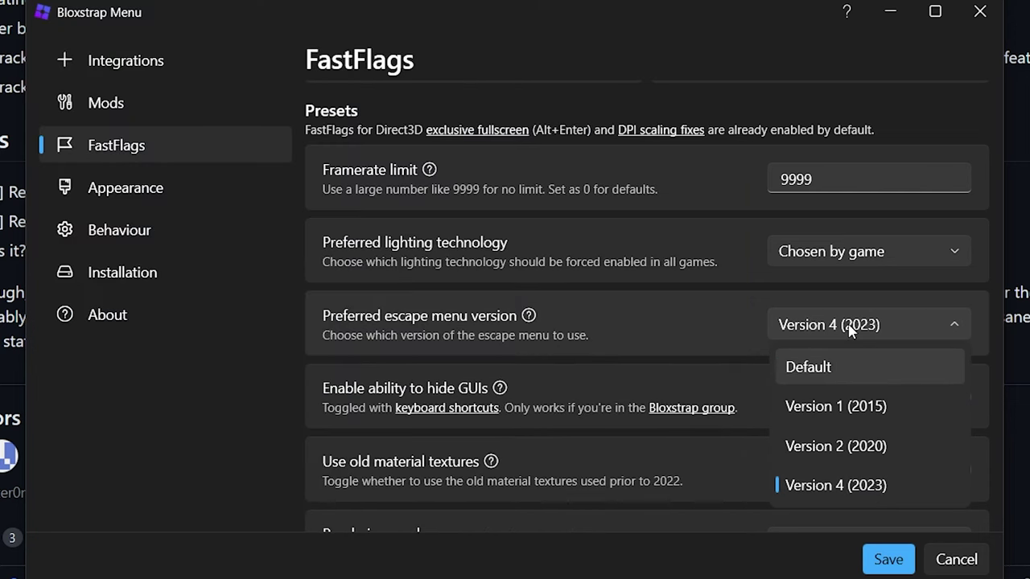
{"action": "left_click", "coordinate": [850, 325]}
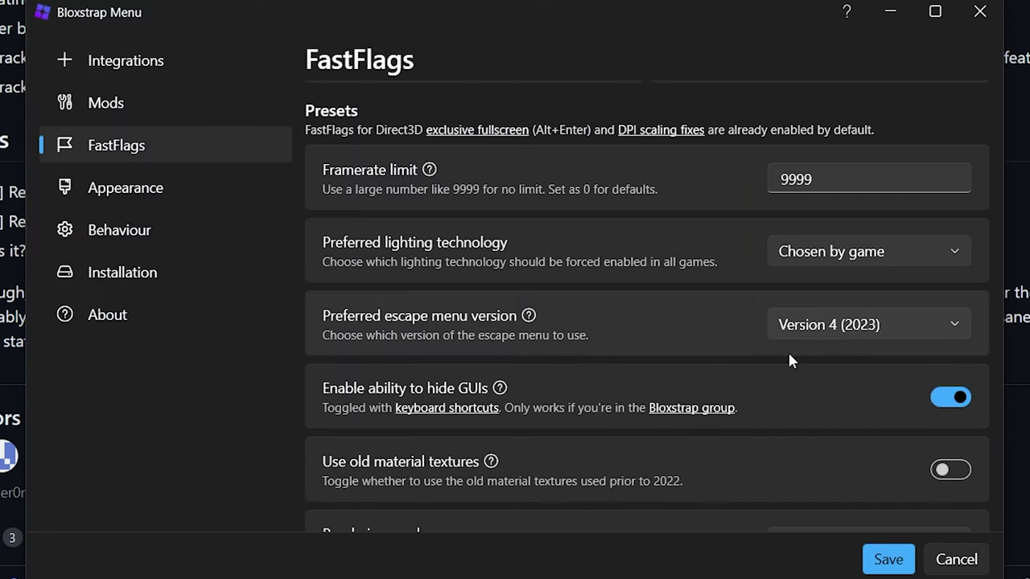
Examine the remaining FastFlags presets and the available rendering modes
{"action": "scroll", "coordinate": [785, 350], "scroll_direction": "down", "scroll_amount": 1}
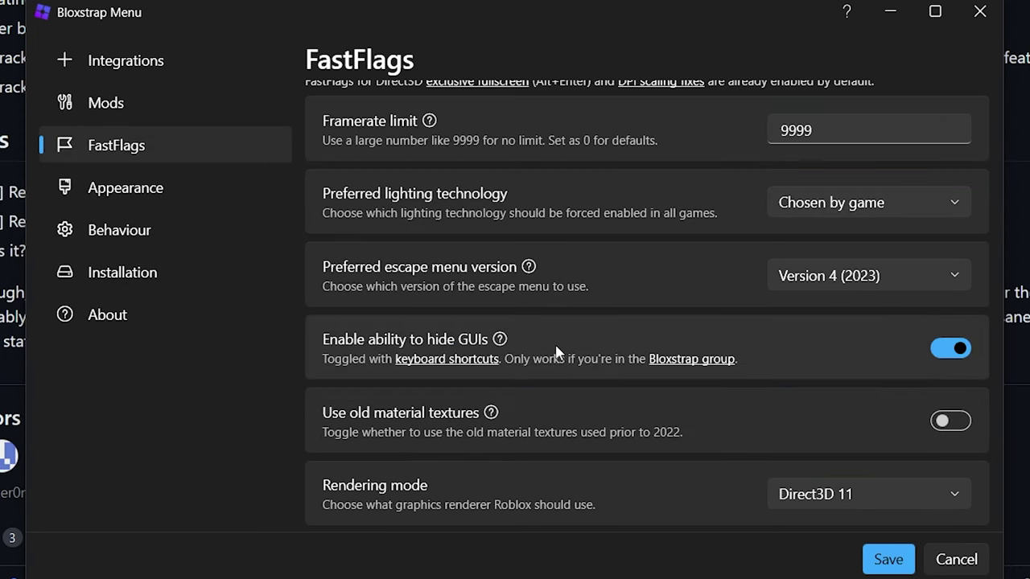
{"action": "scroll", "coordinate": [555, 348], "scroll_direction": "down", "scroll_amount": 1}
{"action": "scroll", "coordinate": [616, 346], "scroll_direction": "down", "scroll_amount": 1}
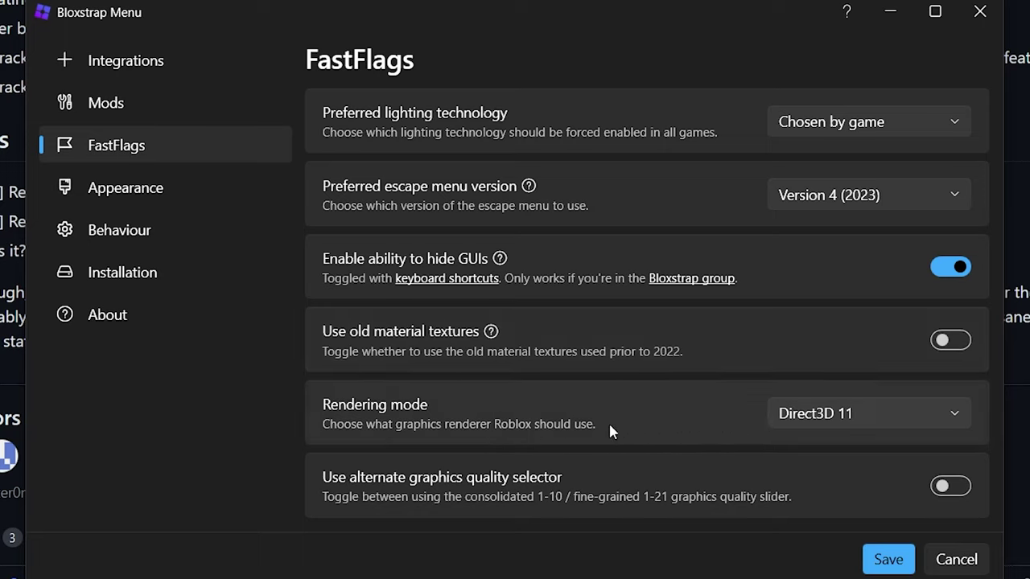
{"action": "left_click", "coordinate": [820, 413]}
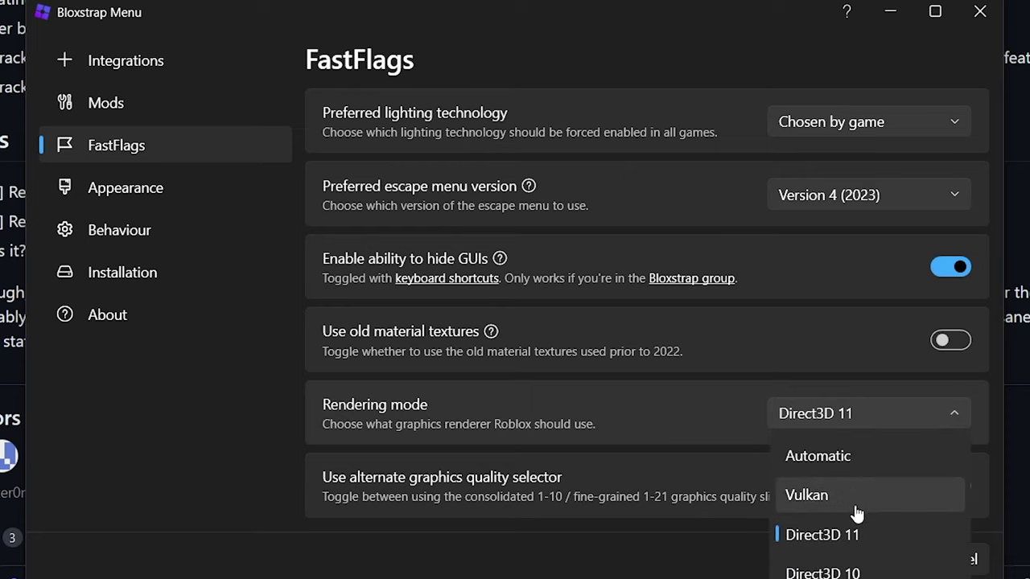
{"action": "left_click", "coordinate": [850, 416]}
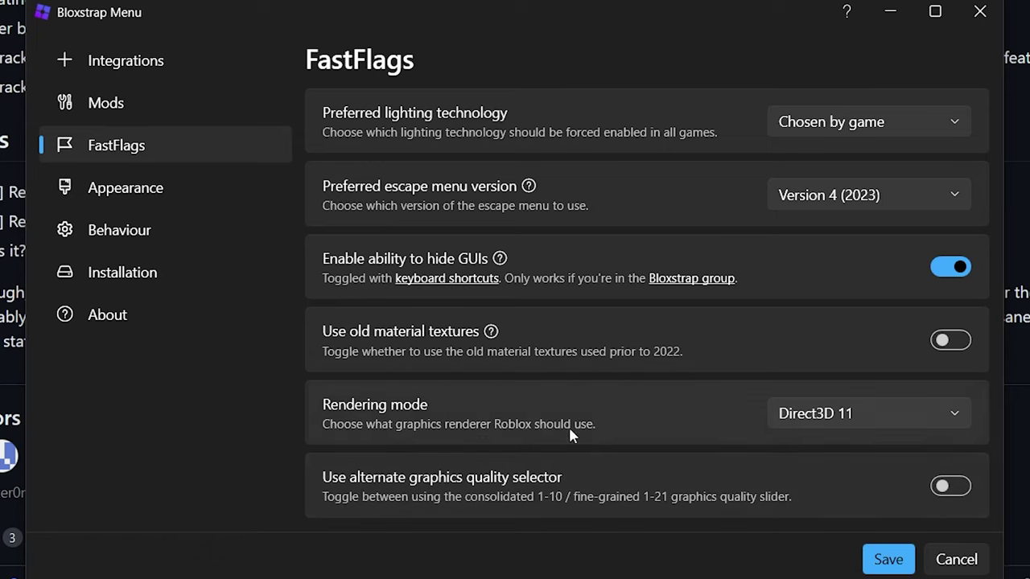
Open the Appearance settings and examine the available themes, bootstrapper styles and icons
{"action": "left_click", "coordinate": [137, 197]}
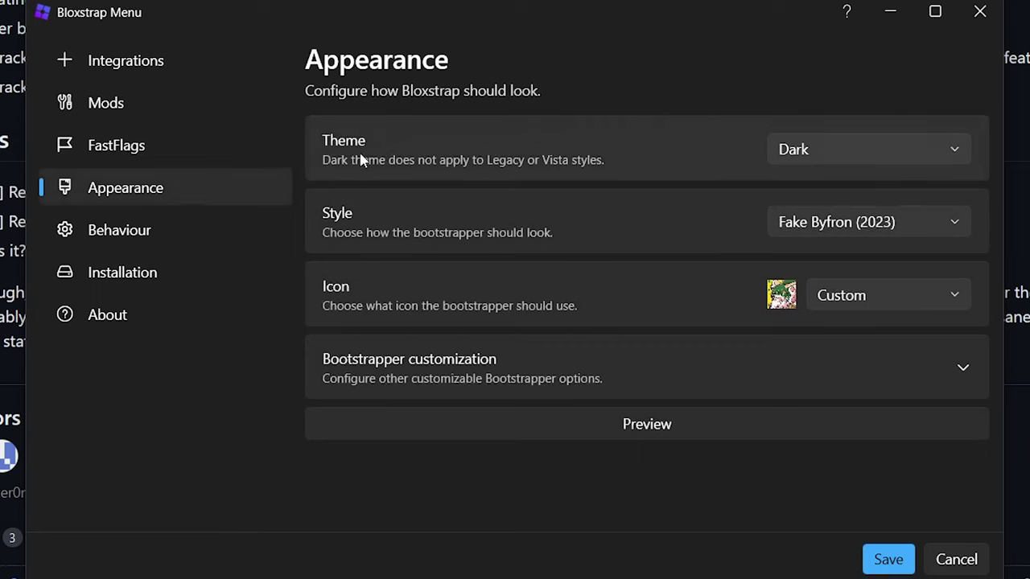
{"action": "left_click", "coordinate": [808, 151]}
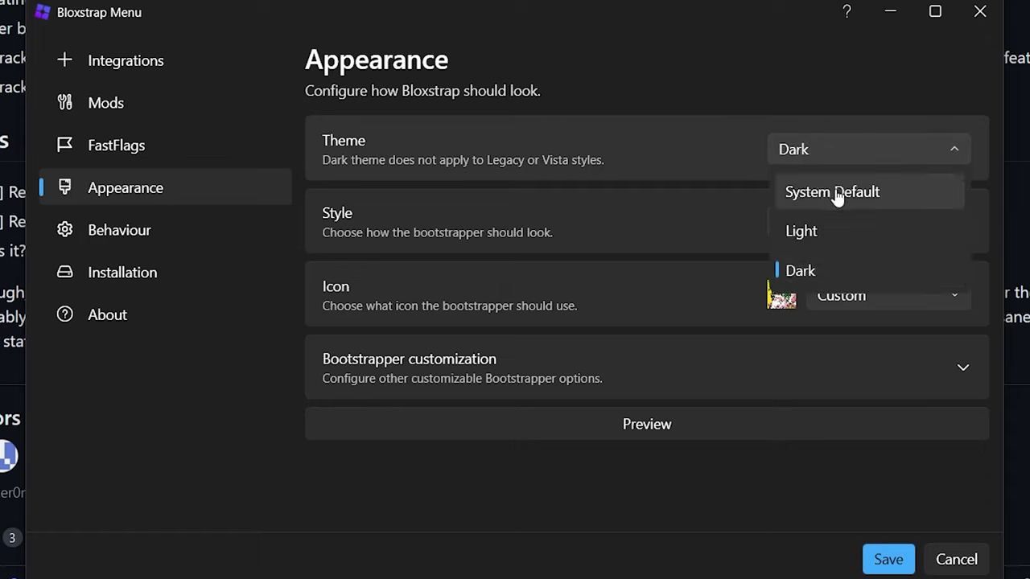
{"action": "left_click", "coordinate": [855, 138]}
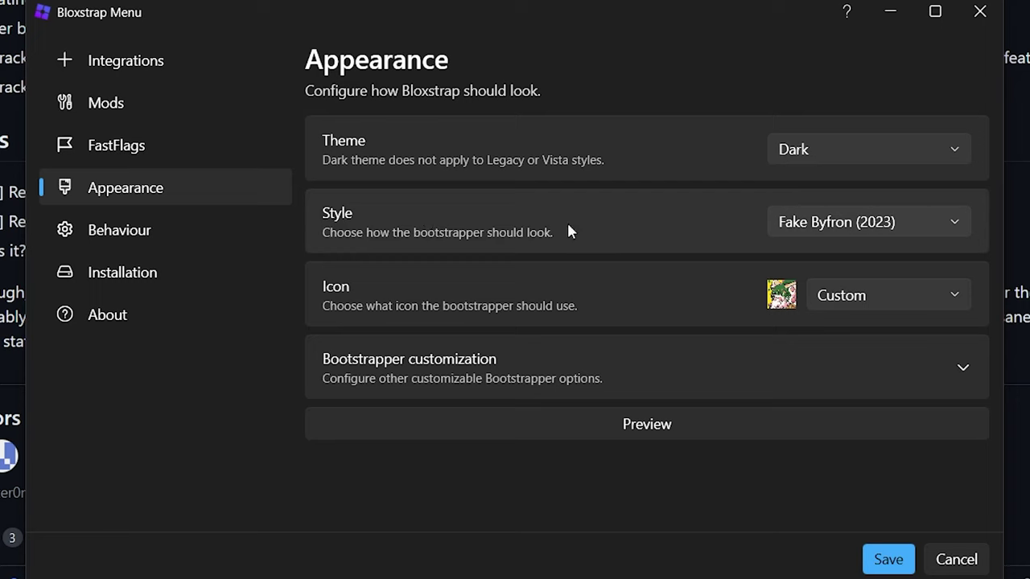
{"action": "left_click", "coordinate": [798, 229]}
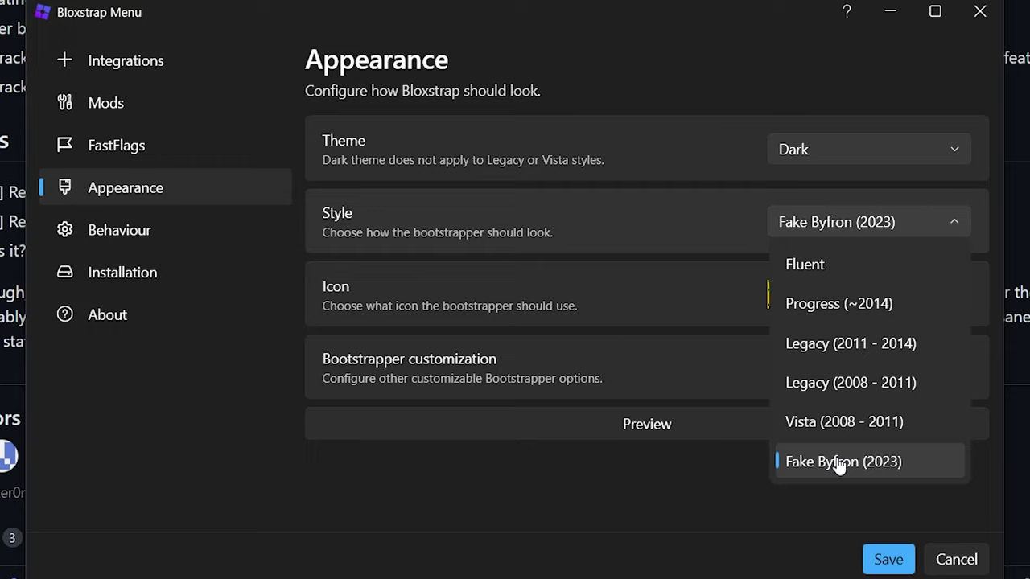
{"action": "left_click", "coordinate": [842, 223]}
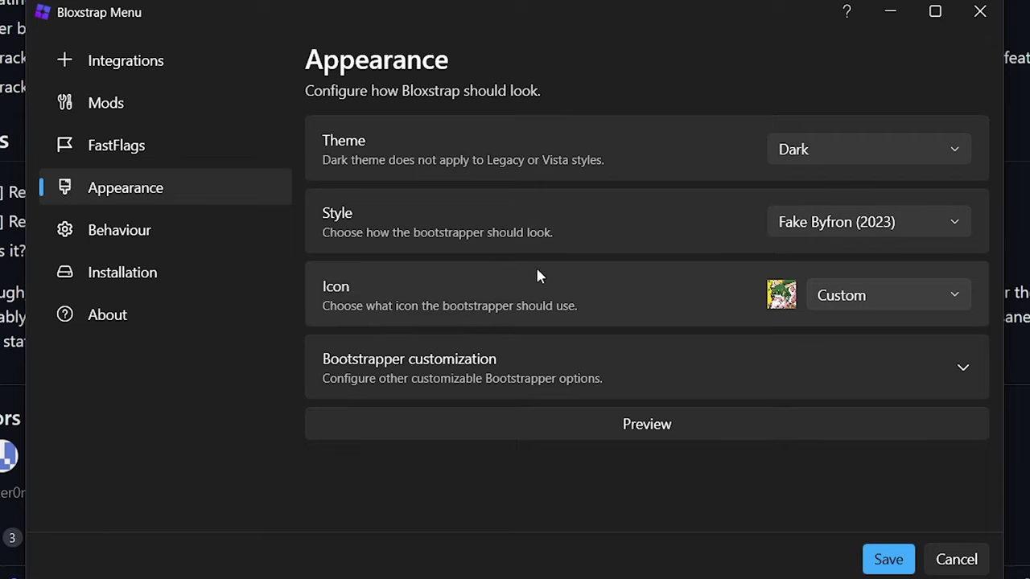
{"action": "left_click", "coordinate": [909, 300]}
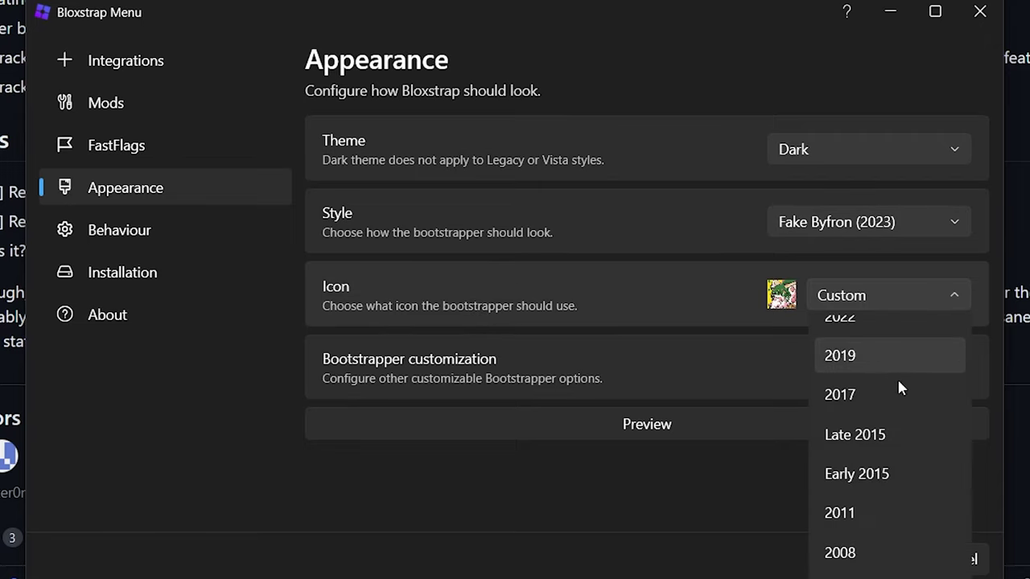
{"action": "left_click", "coordinate": [912, 291]}
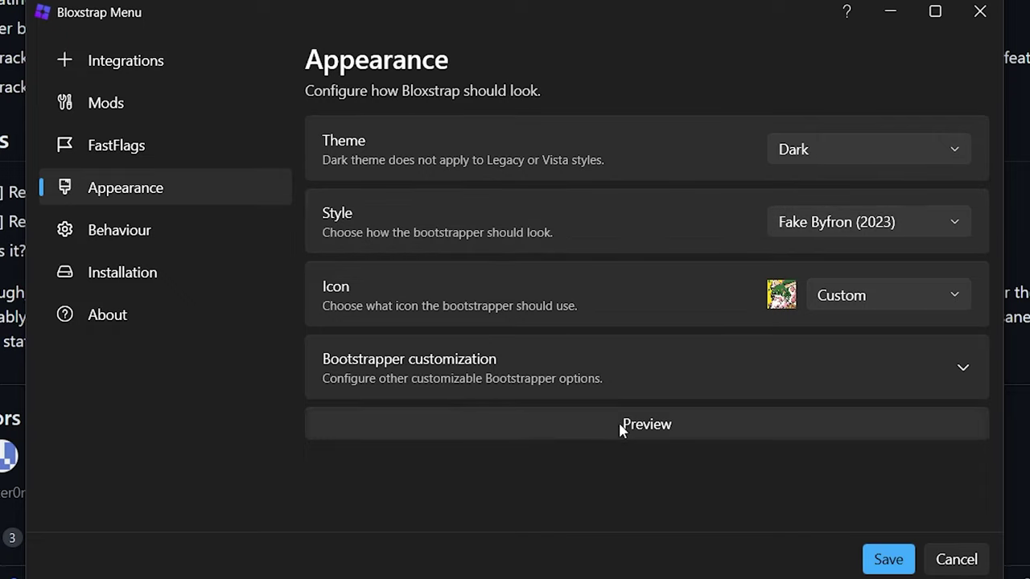
Preview the Fake Byfron (2023) bootstrapper style, switch the style to Fluent and preview that one too, closing each preview
{"action": "left_click", "coordinate": [683, 439]}
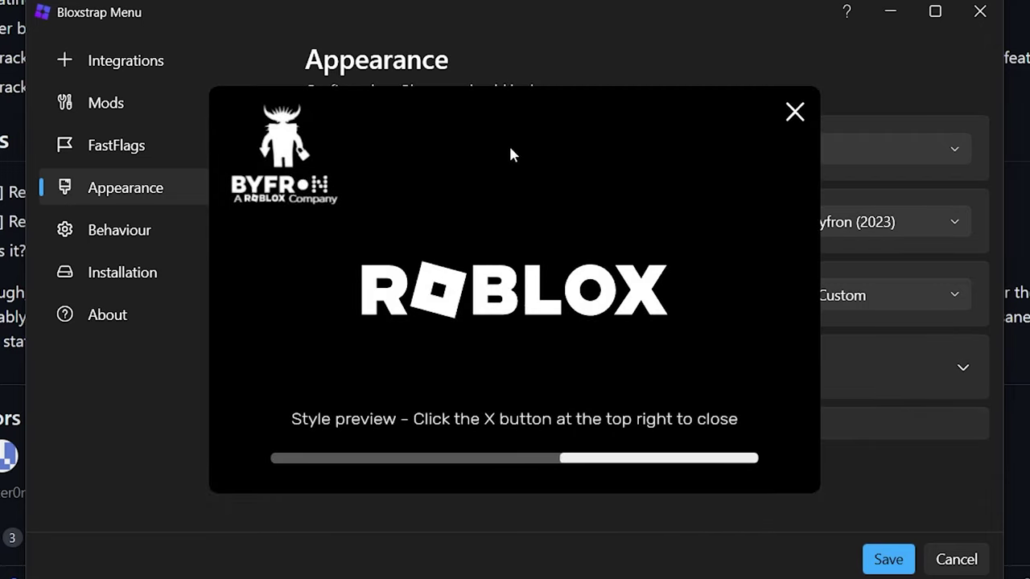
{"action": "left_click", "coordinate": [785, 111]}
{"action": "left_click", "coordinate": [823, 226]}
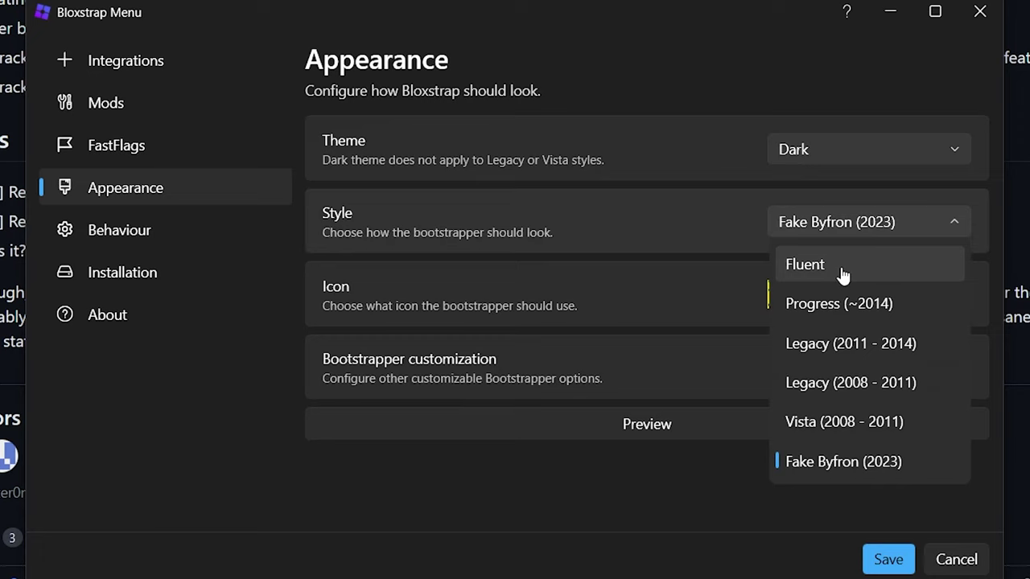
{"action": "left_click", "coordinate": [842, 276]}
{"action": "left_click", "coordinate": [639, 424]}
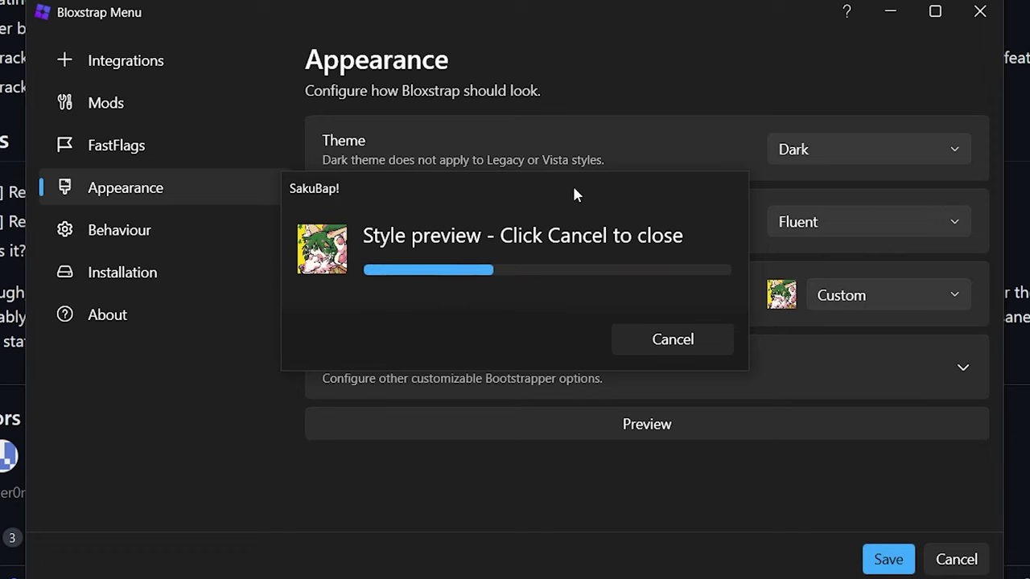
{"action": "left_click_drag", "start_coordinate": [572, 185], "coordinate": [698, 102]}
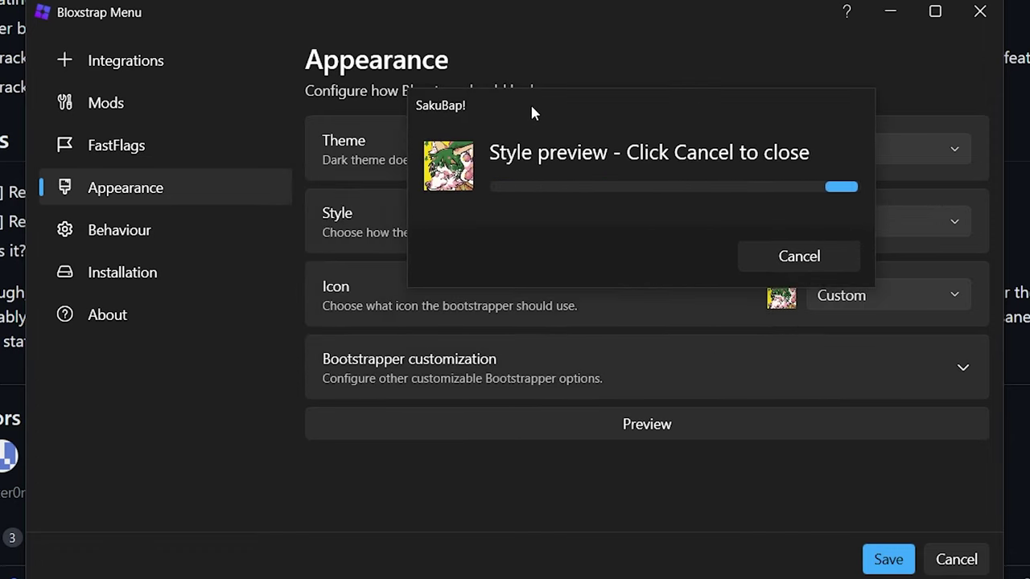
{"action": "left_click_drag", "start_coordinate": [531, 104], "coordinate": [510, 195]}
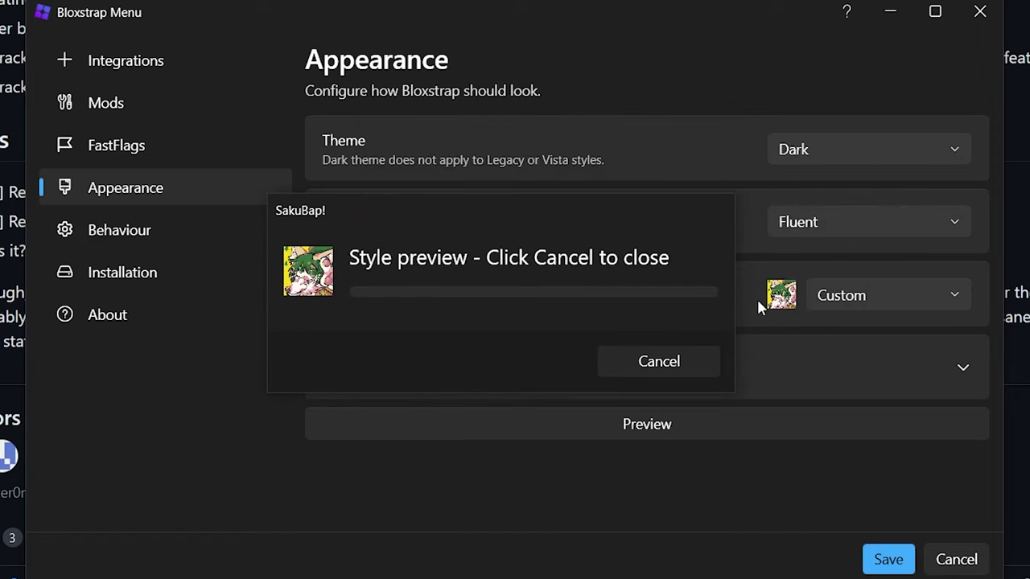
{"action": "left_click", "coordinate": [644, 364]}
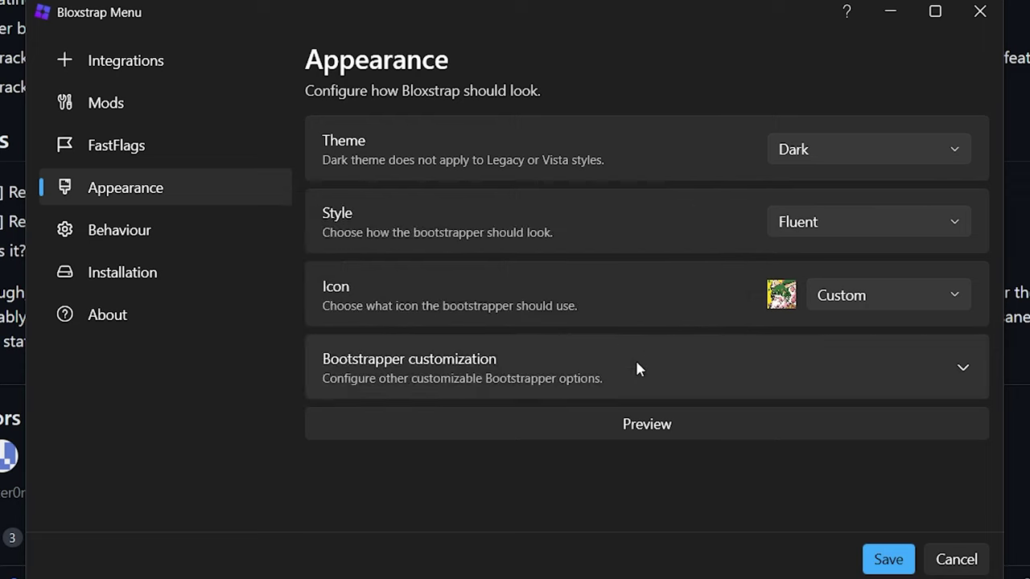
Open the Behaviour settings and examine the deployment channels and the automatic channel change actions
{"action": "left_click", "coordinate": [138, 234]}
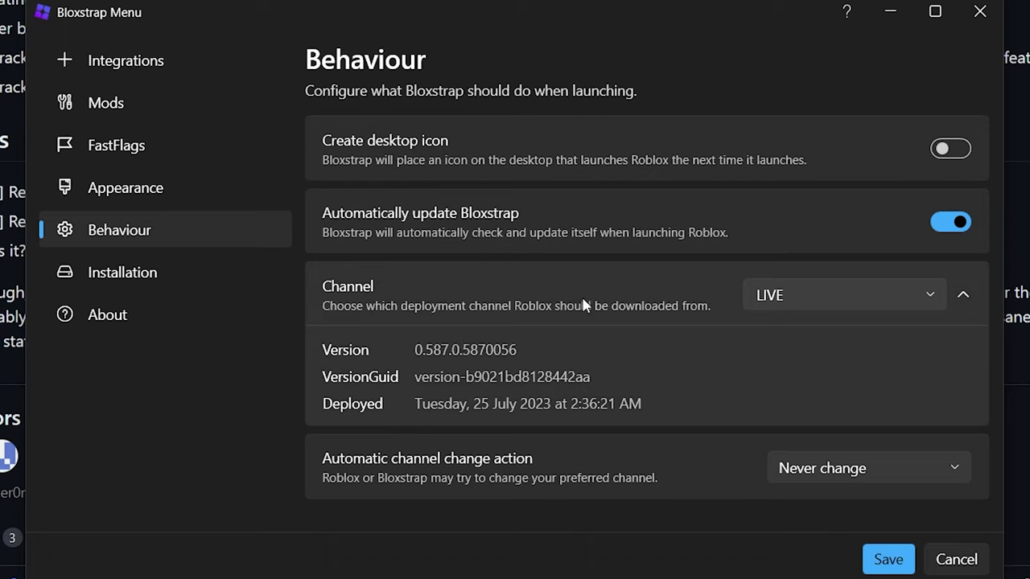
{"action": "left_click", "coordinate": [925, 290]}
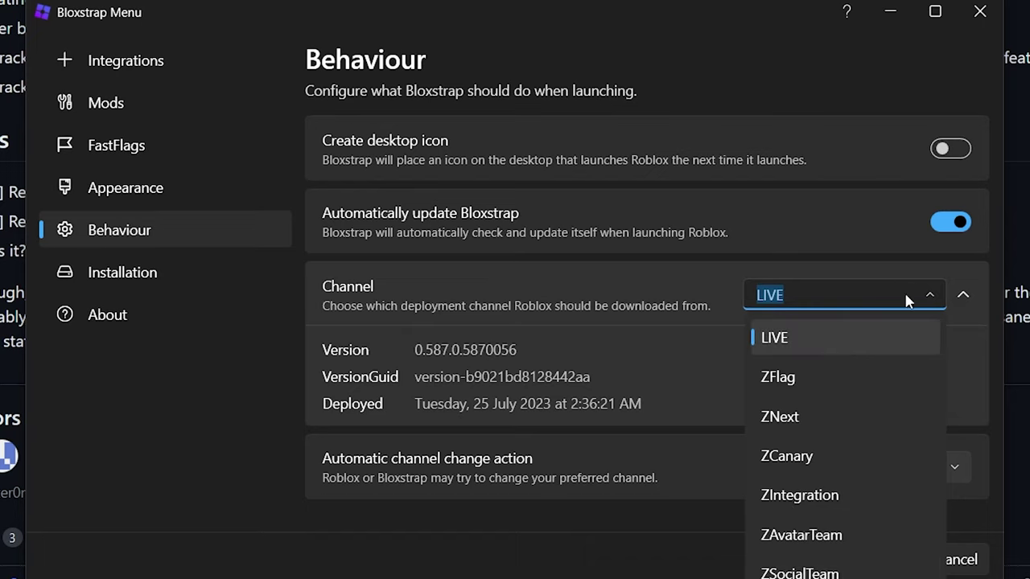
{"action": "left_click", "coordinate": [931, 297]}
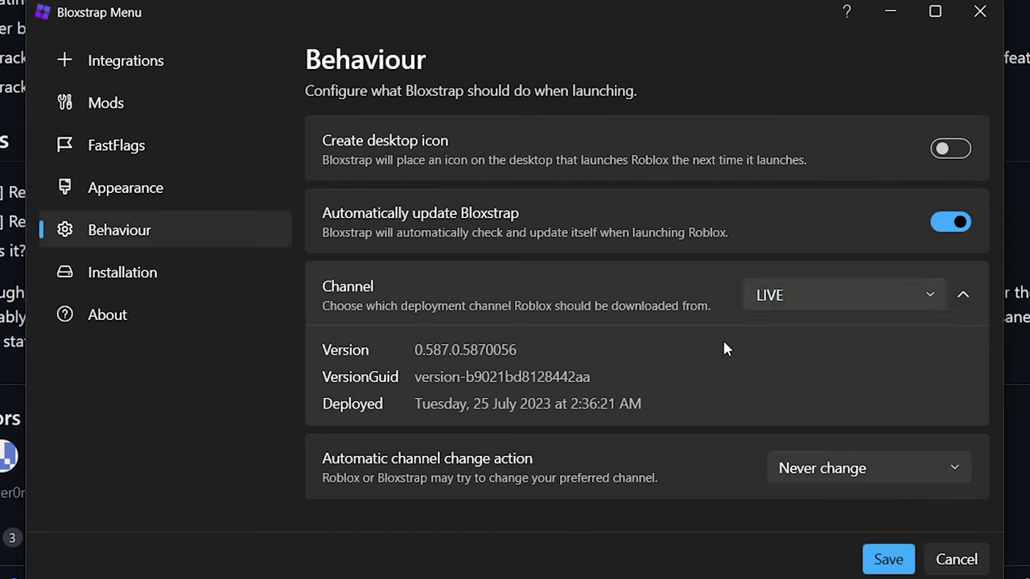
{"action": "left_click", "coordinate": [860, 473]}
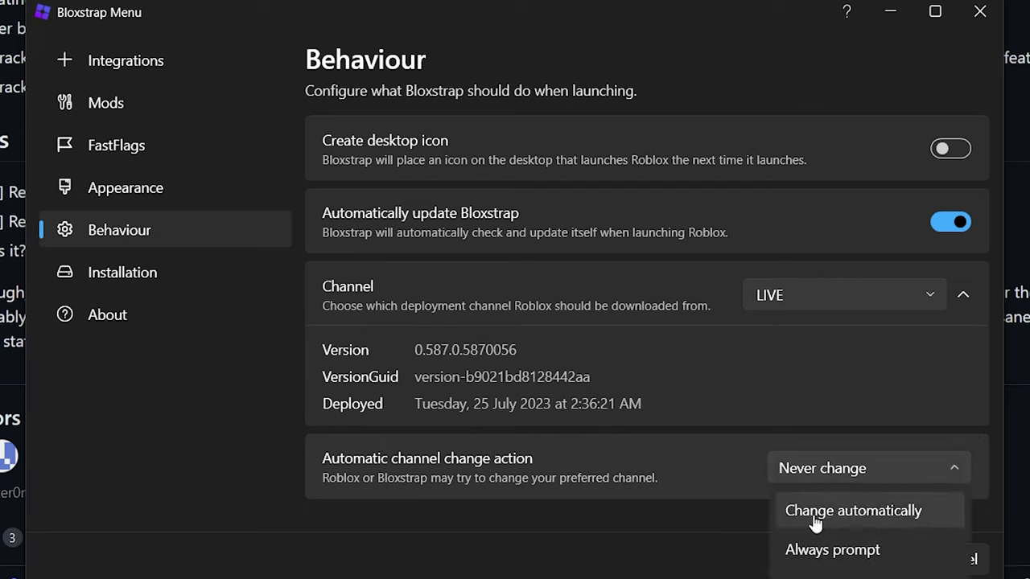
{"action": "left_click", "coordinate": [861, 295]}
{"action": "left_click", "coordinate": [861, 295]}
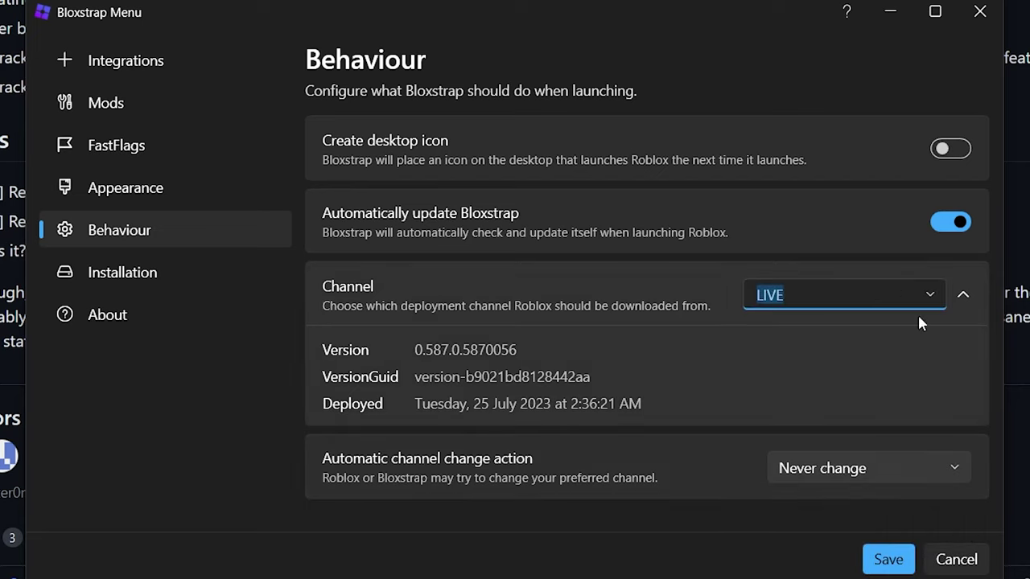
{"action": "left_click", "coordinate": [934, 296]}
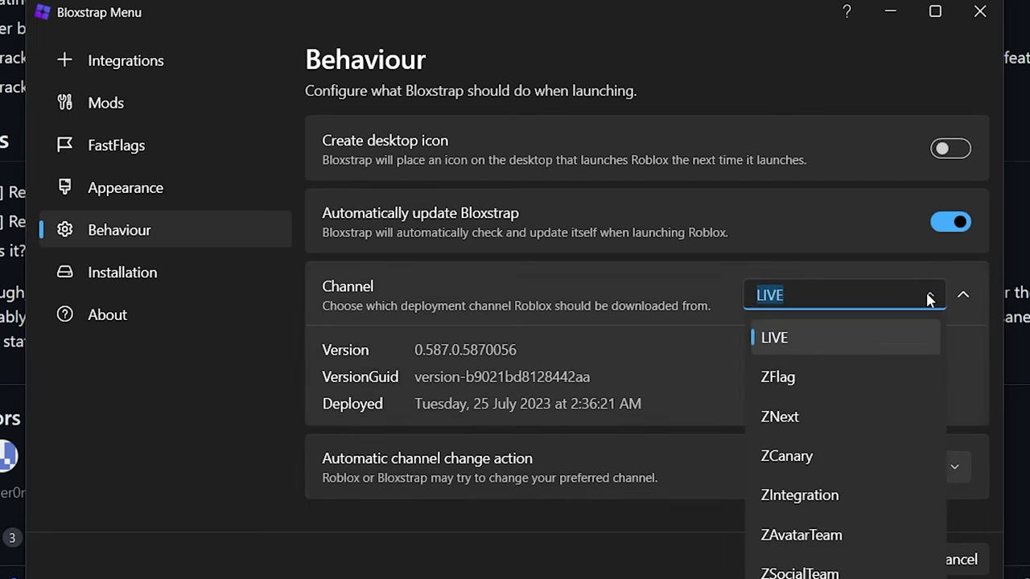
{"action": "left_click", "coordinate": [929, 298]}
{"action": "left_click", "coordinate": [880, 454]}
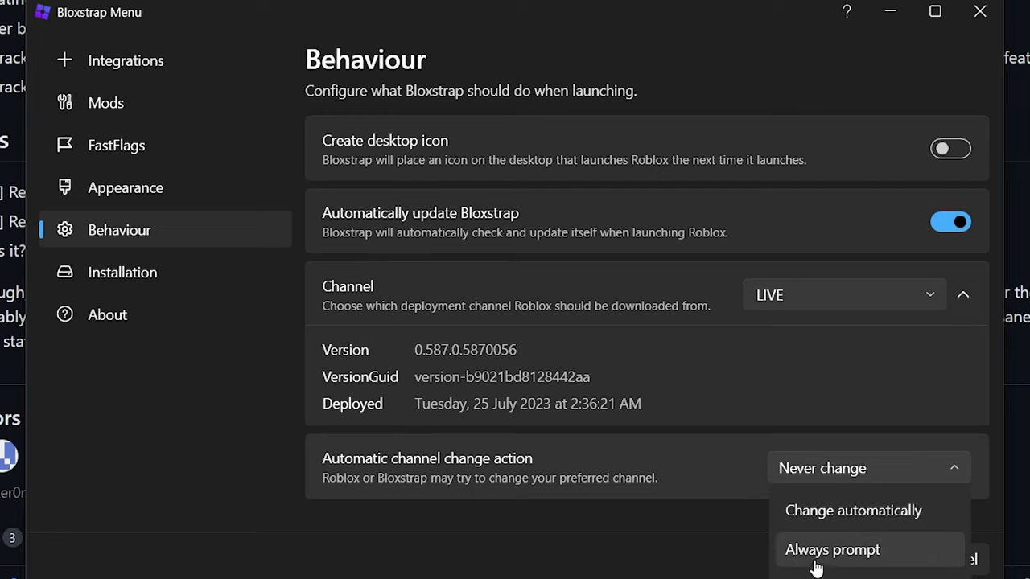
{"action": "left_click", "coordinate": [742, 508]}
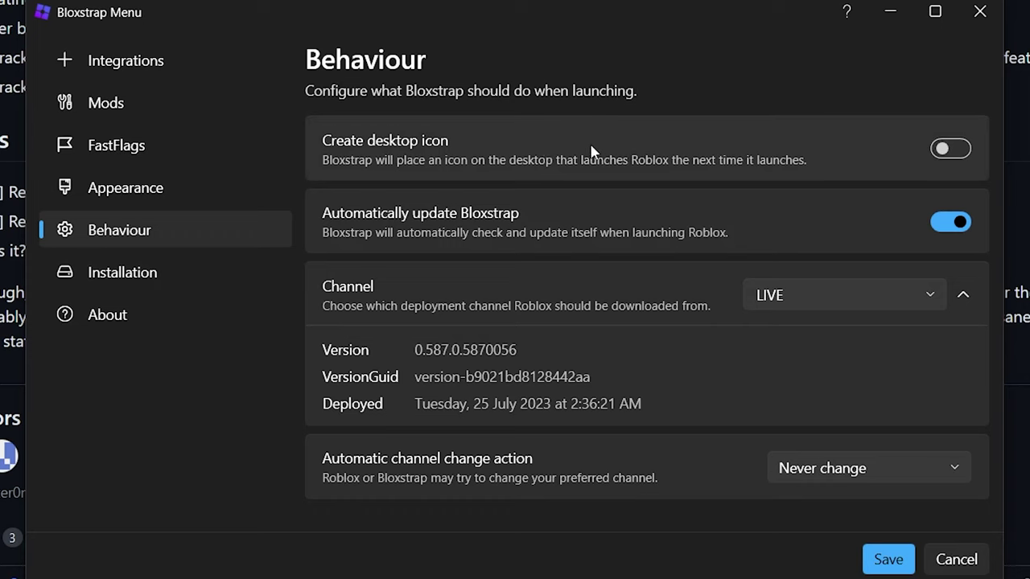
Open the About page and look through its contributors and licenses
{"action": "left_click", "coordinate": [136, 313]}
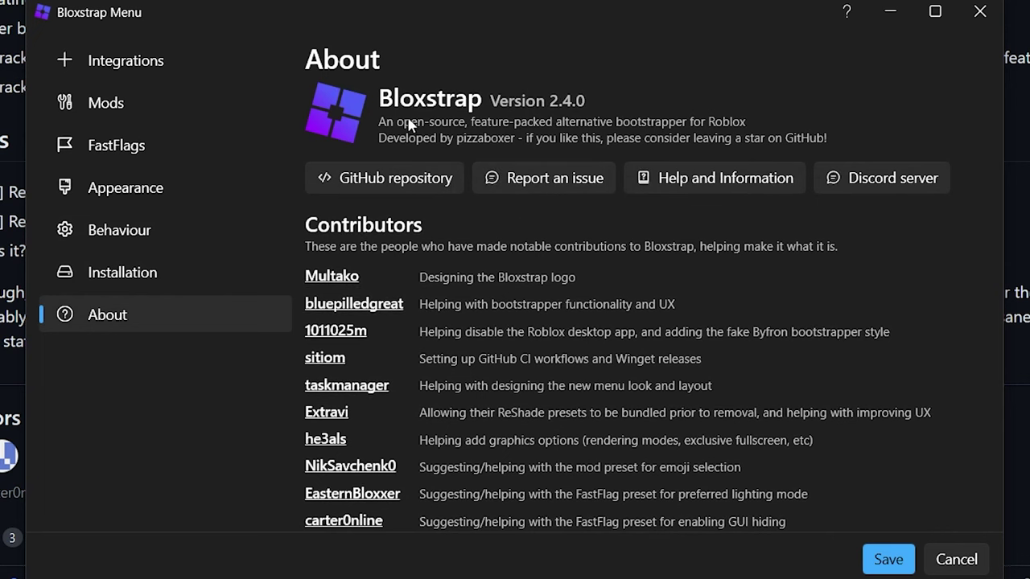
{"action": "scroll", "coordinate": [539, 319], "scroll_direction": "down", "scroll_amount": 5}
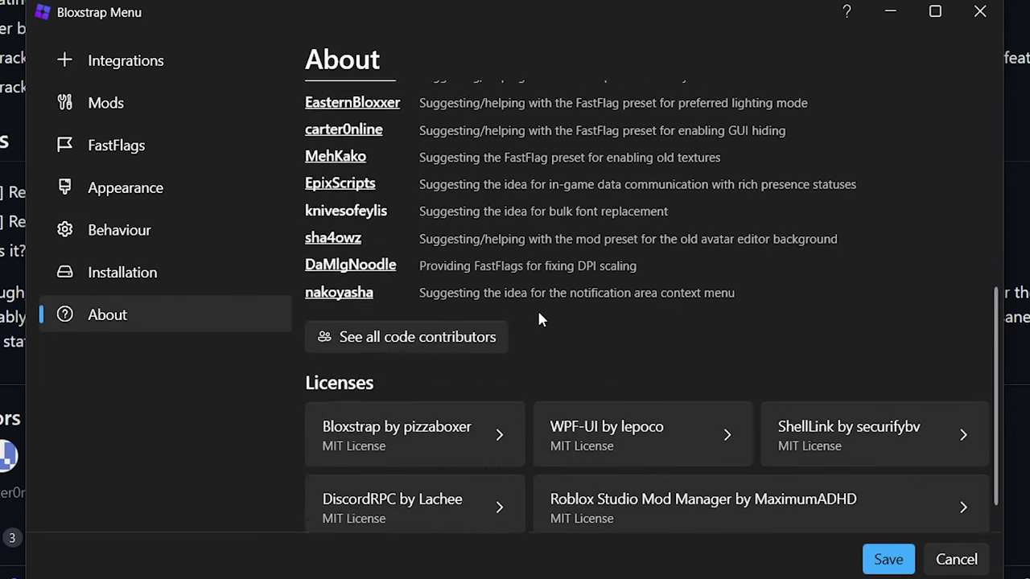
{"action": "scroll", "coordinate": [539, 319], "scroll_direction": "down", "scroll_amount": 1}
{"action": "scroll", "coordinate": [579, 297], "scroll_direction": "up", "scroll_amount": 6}
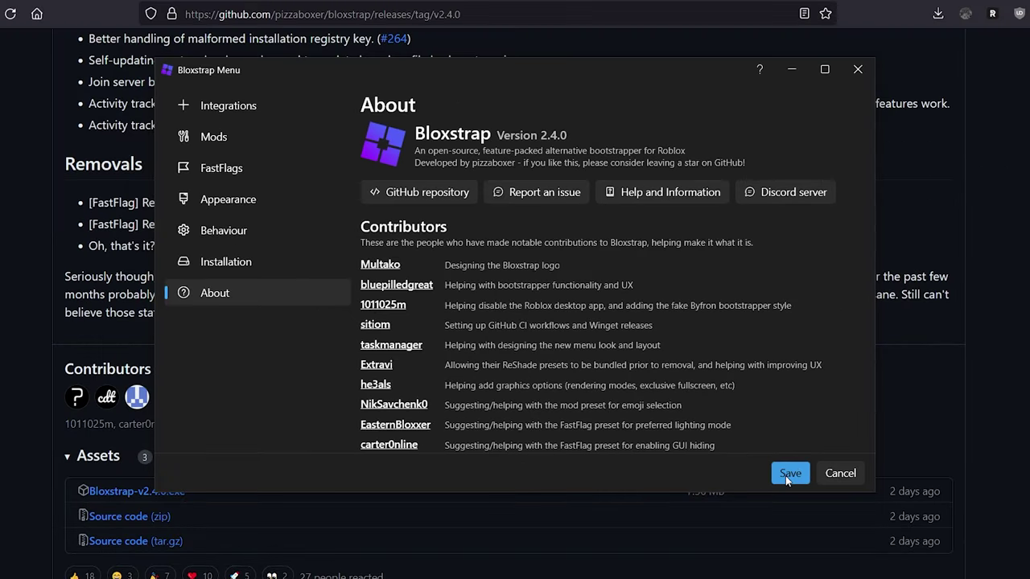
Save the Bloxstrap settings and return to the assets on the v2.4.0 release page
{"action": "left_click", "coordinate": [888, 559]}
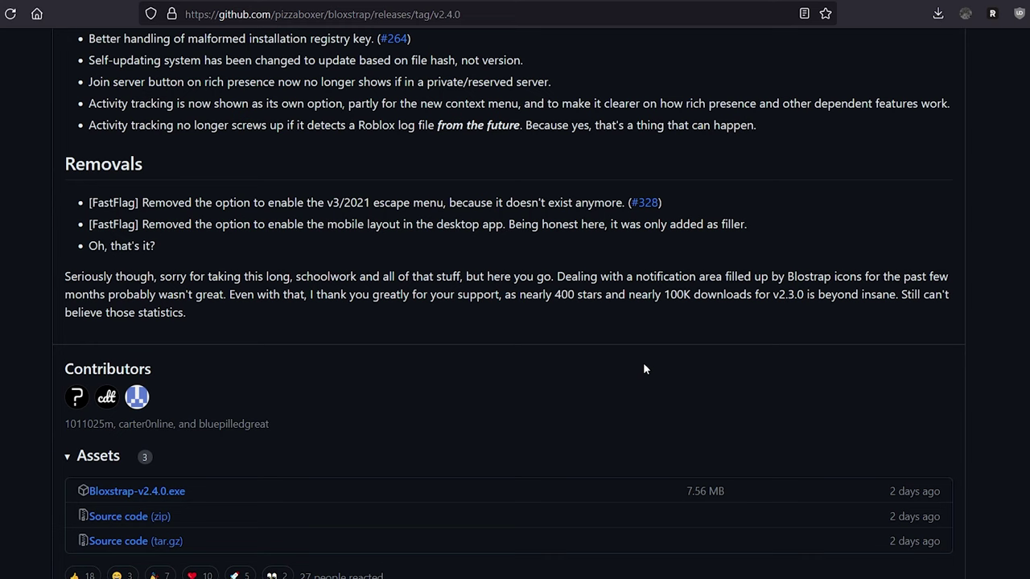
{"action": "scroll", "coordinate": [643, 369], "scroll_direction": "down", "scroll_amount": 2}
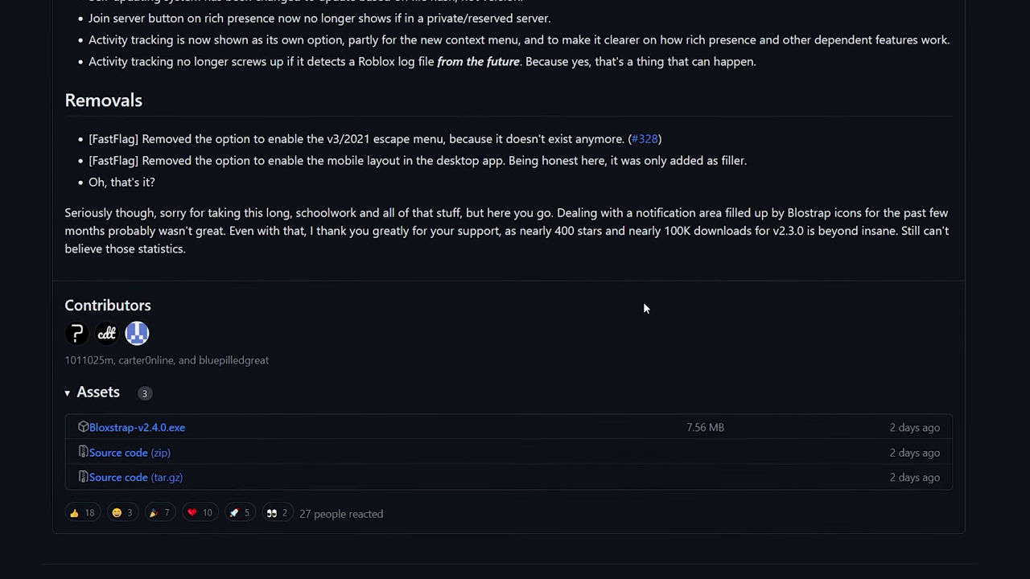